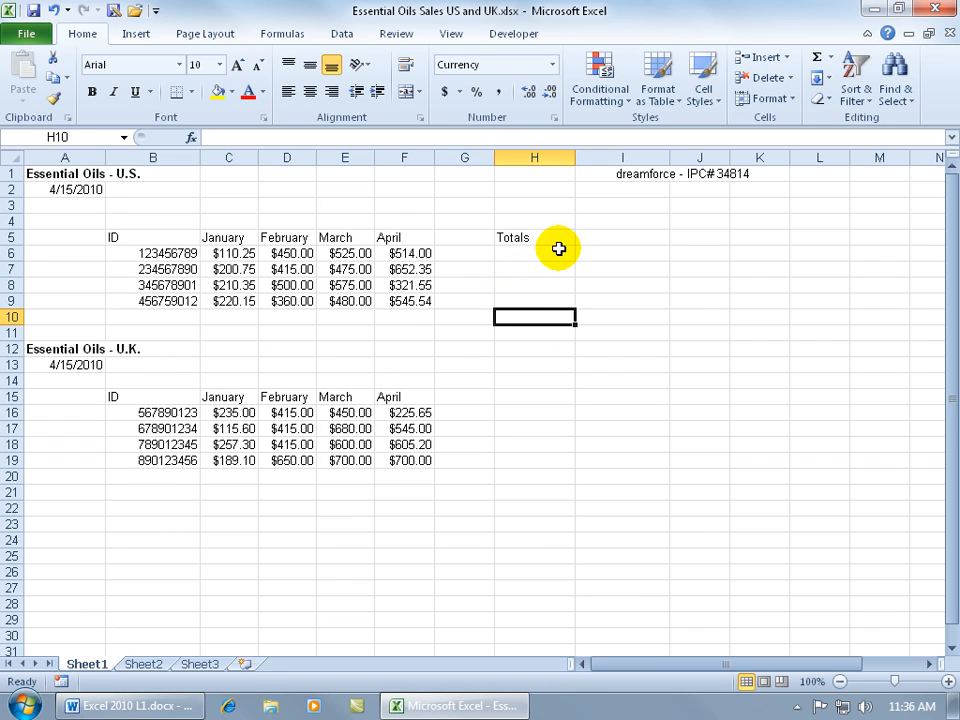
pyautogui.click(552, 250)
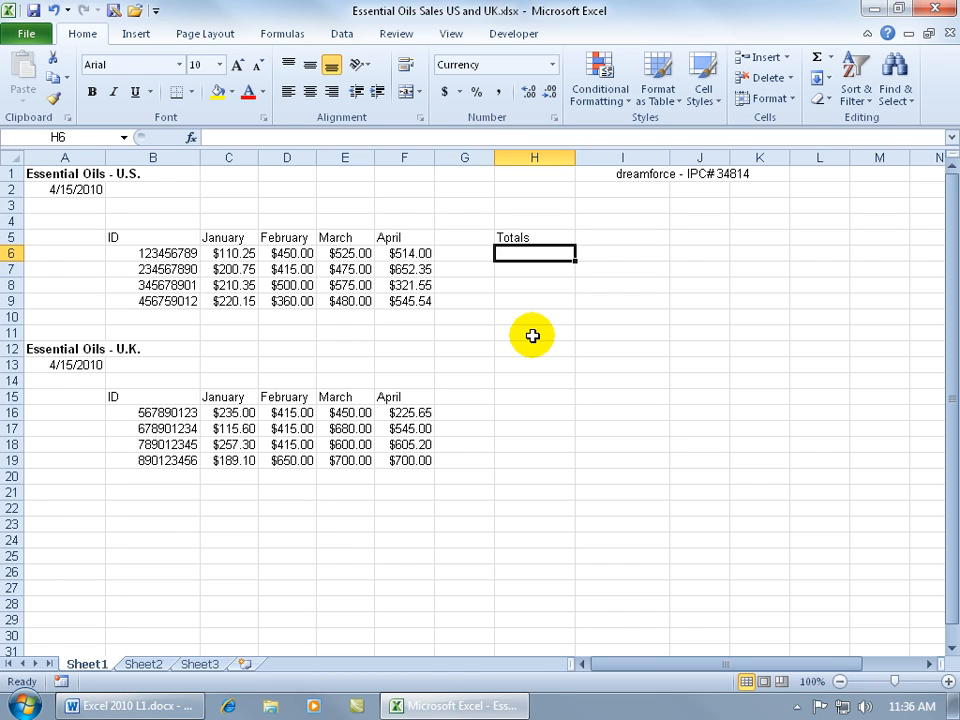
pyautogui.click(525, 238)
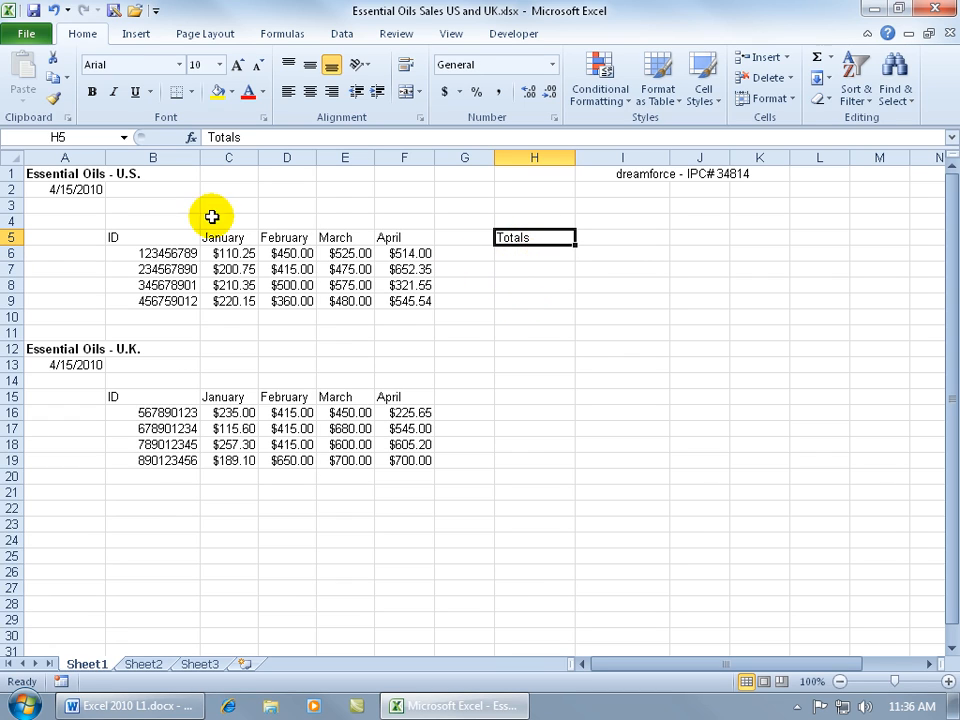
pyautogui.click(525, 399)
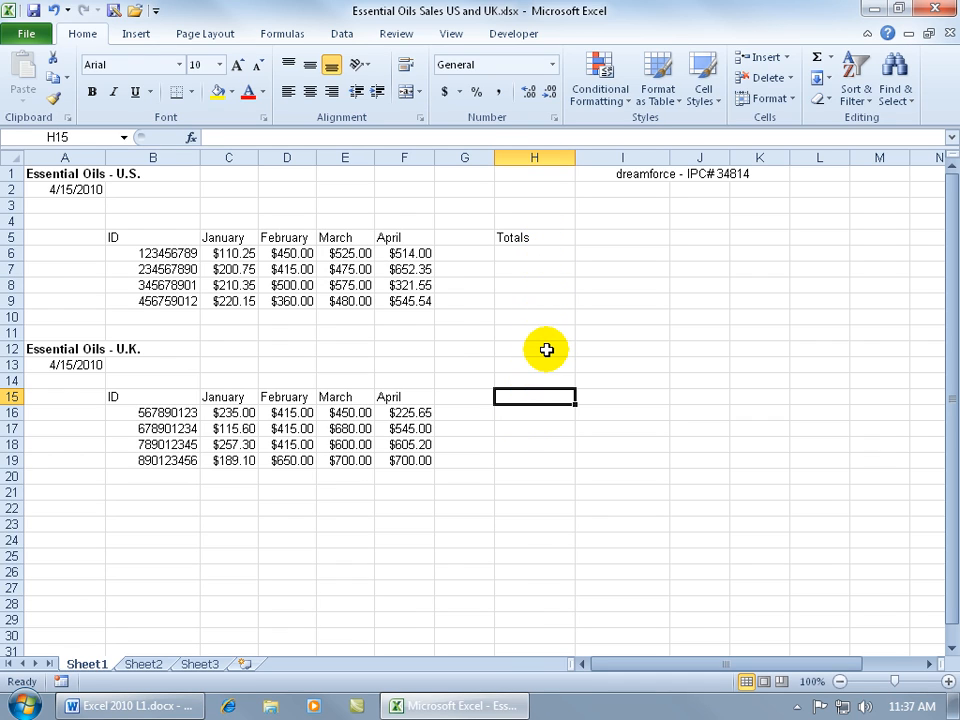
pyautogui.click(531, 238)
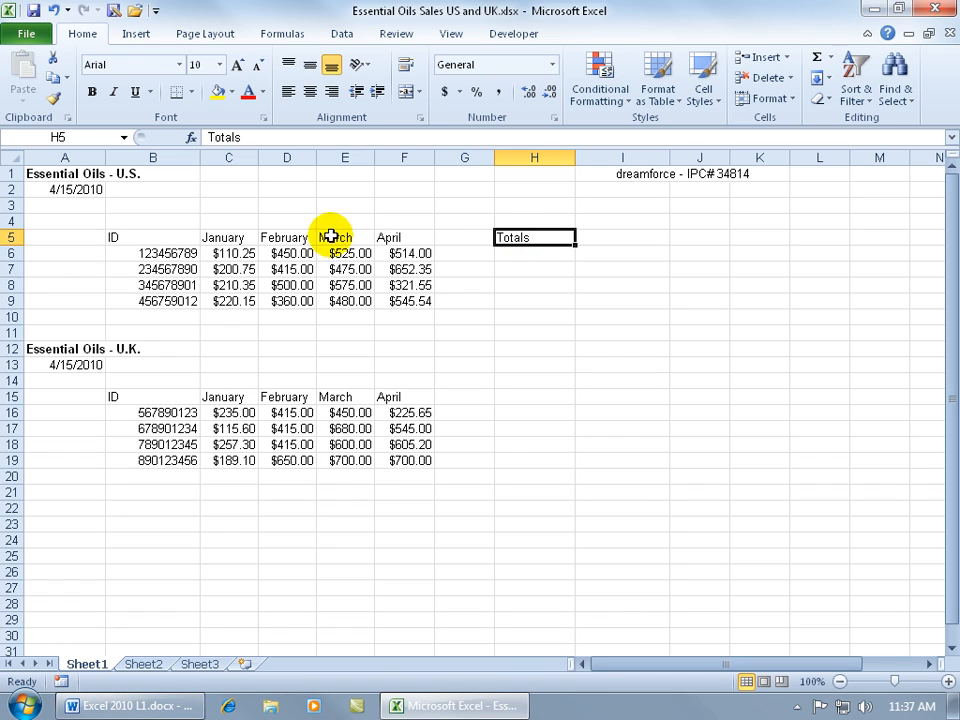
pyautogui.moveTo(330, 237); pyautogui.dragTo(402, 300)
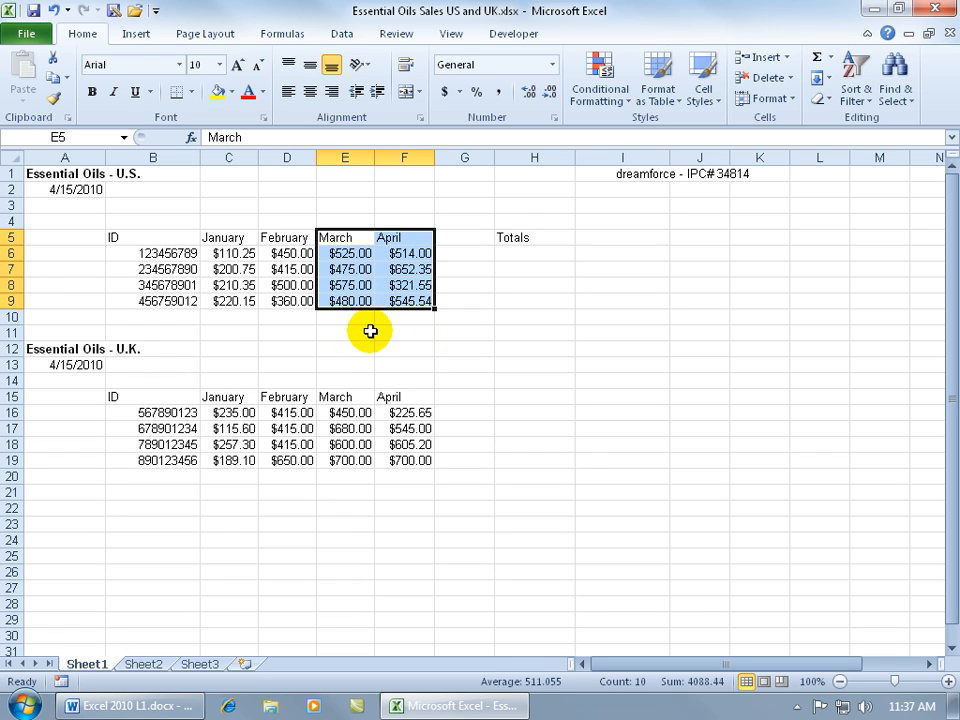
pyautogui.click(287, 239)
pyautogui.doubleClick(292, 237)
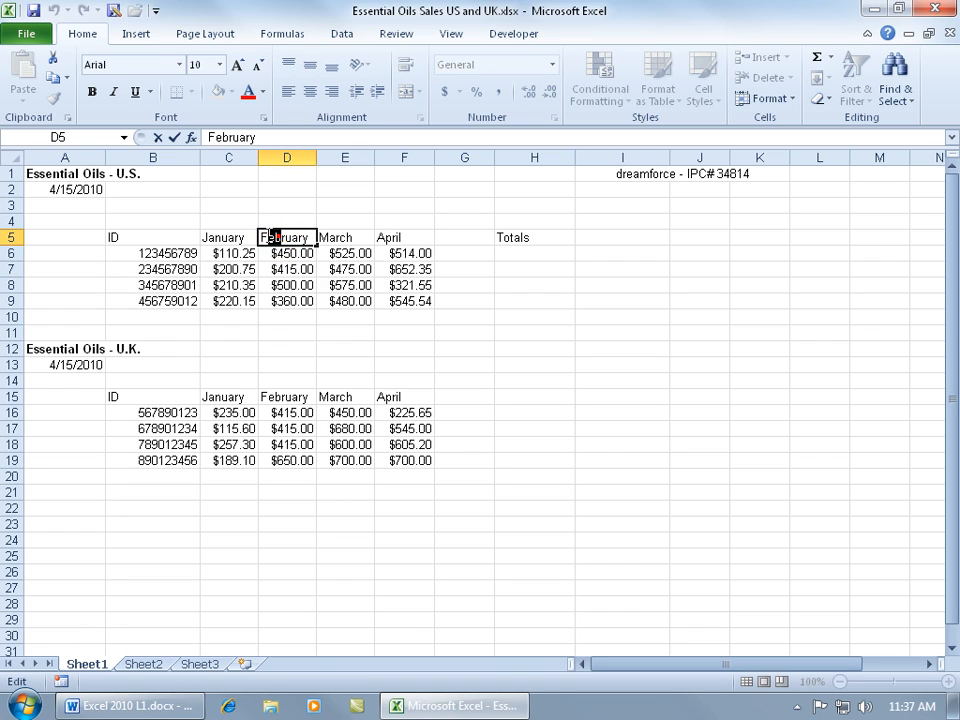
pyautogui.moveTo(261, 237); pyautogui.dragTo(300, 237)
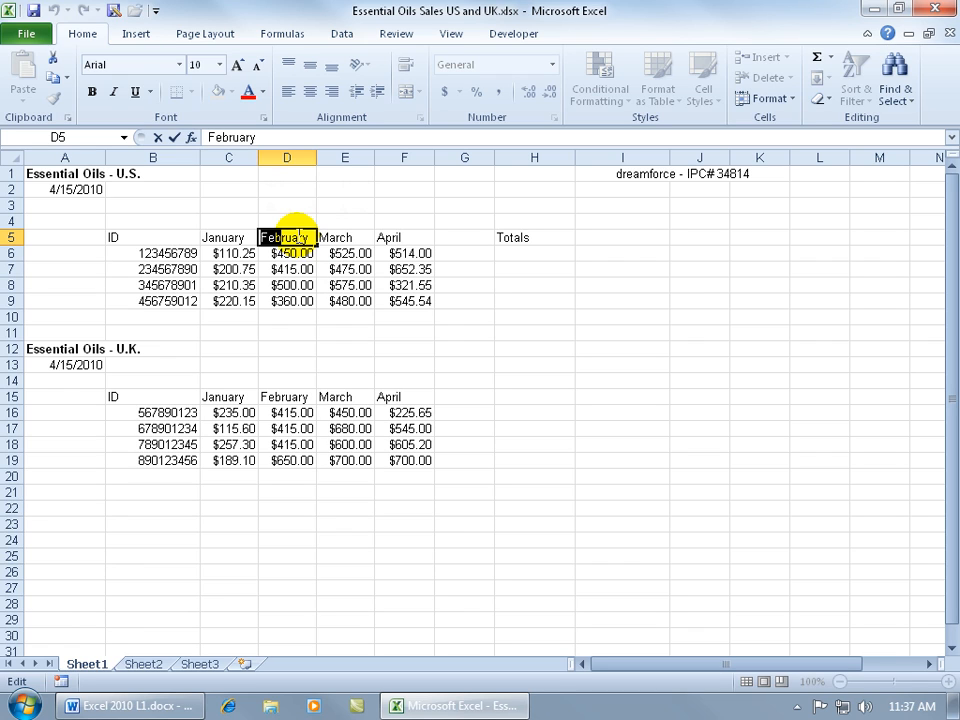
pyautogui.press('Escape')
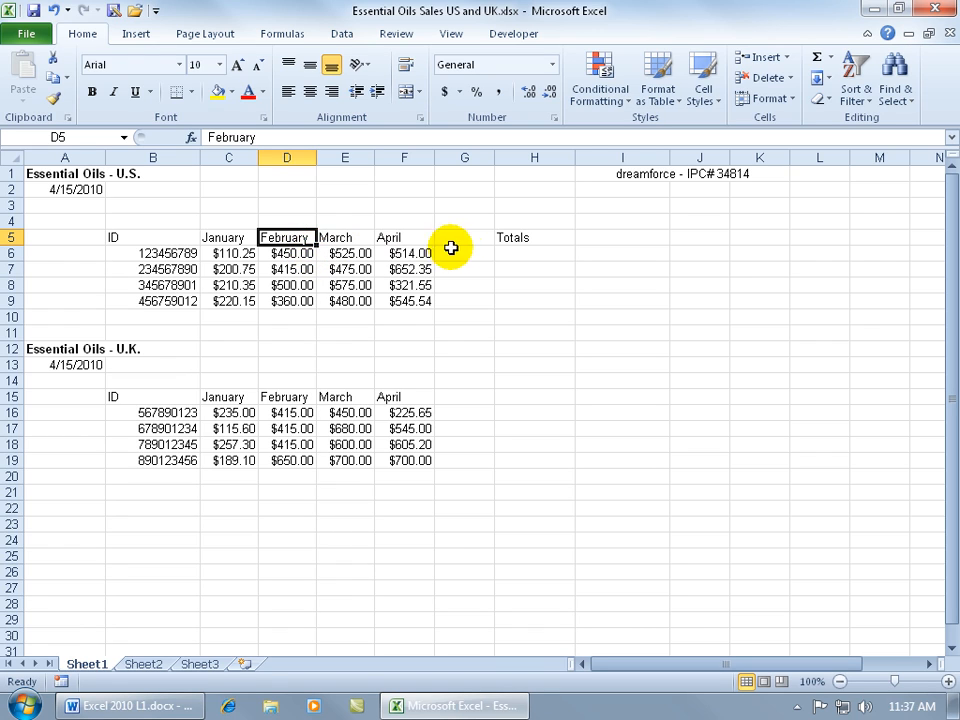
# Copy the Totals heading from cell H5 and paste it into cell H15.
pyautogui.click(500, 238)
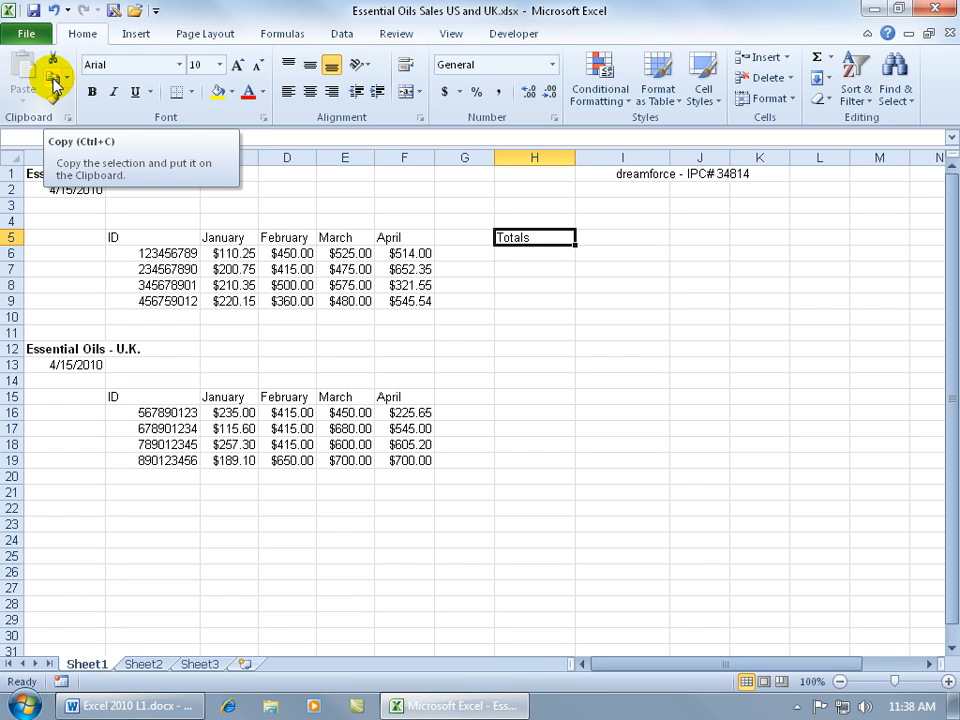
pyautogui.click(54, 86)
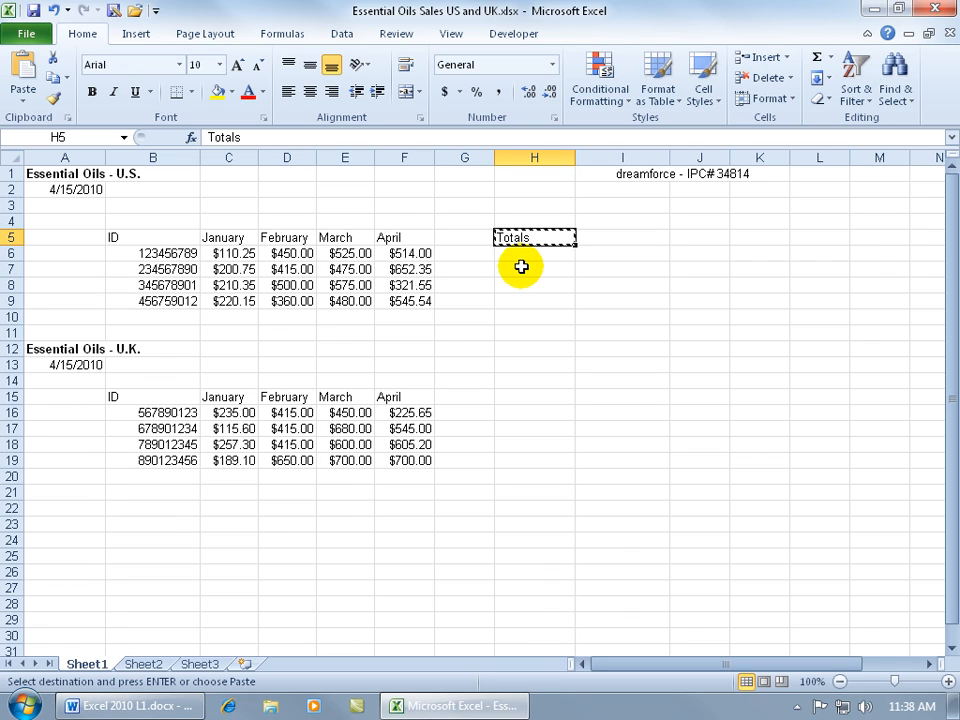
pyautogui.click(540, 392)
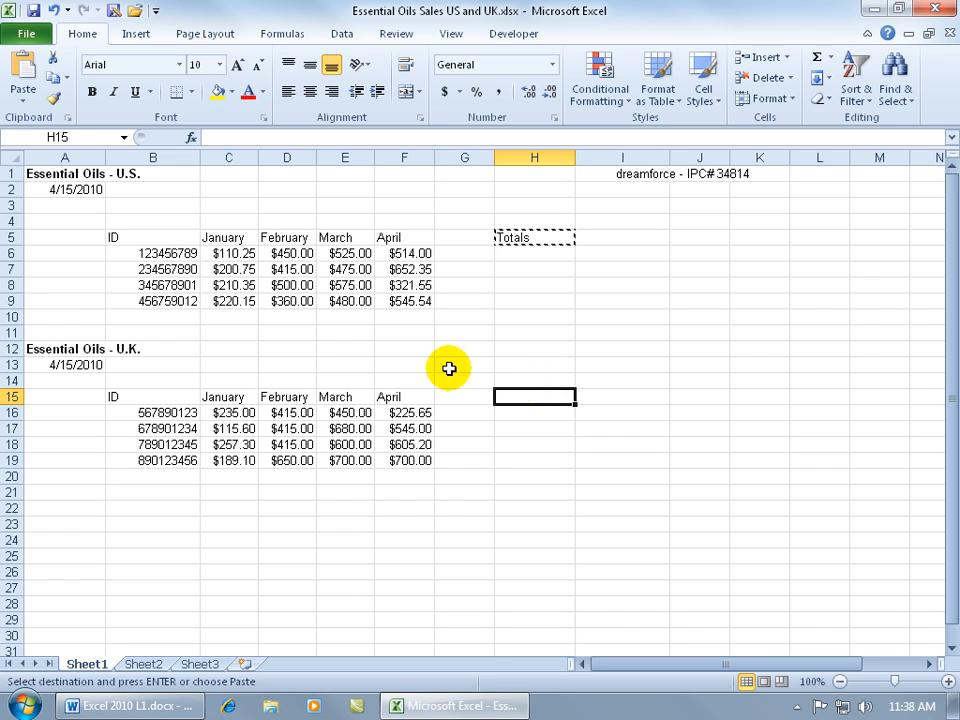
pyautogui.click(27, 75)
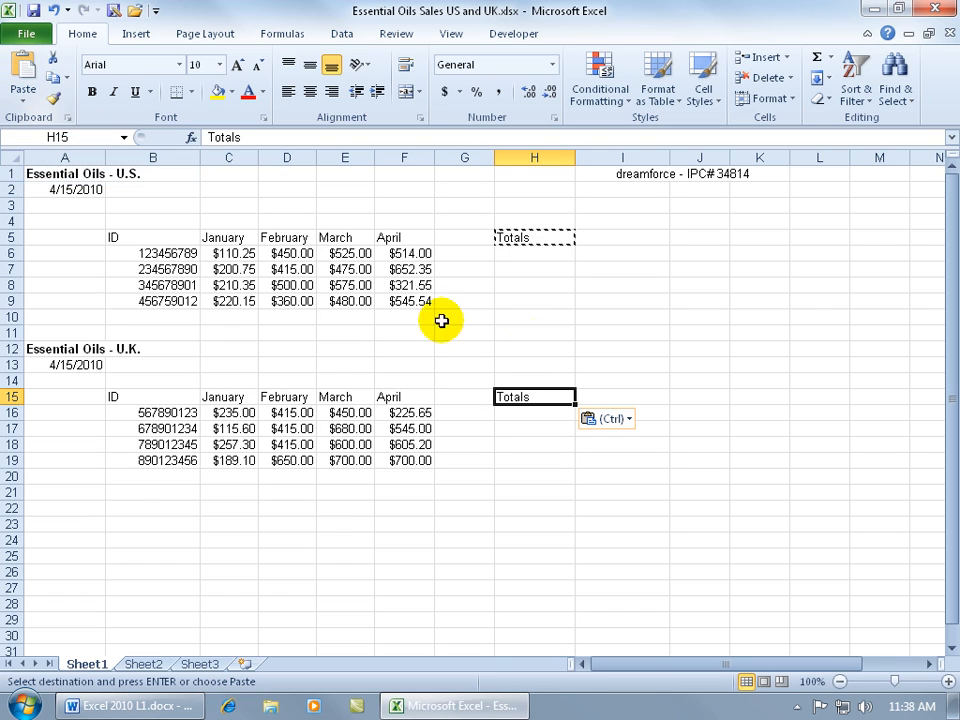
# Paste the copied Totals heading into cell I12 as well and end the copy mode.
pyautogui.click(640, 348)
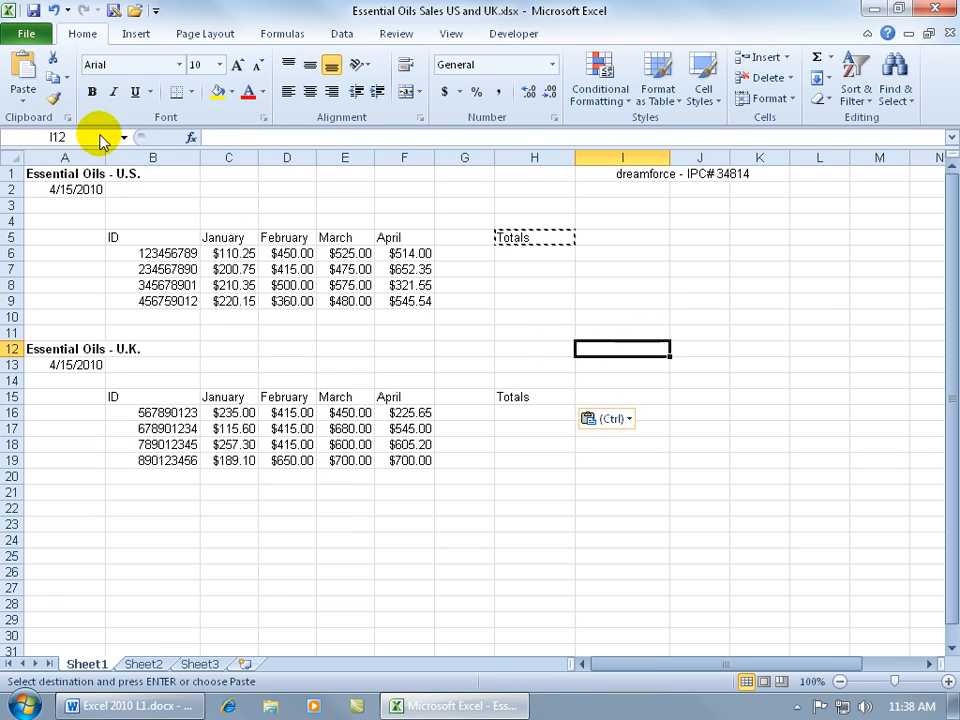
pyautogui.click(28, 73)
pyautogui.click(598, 318)
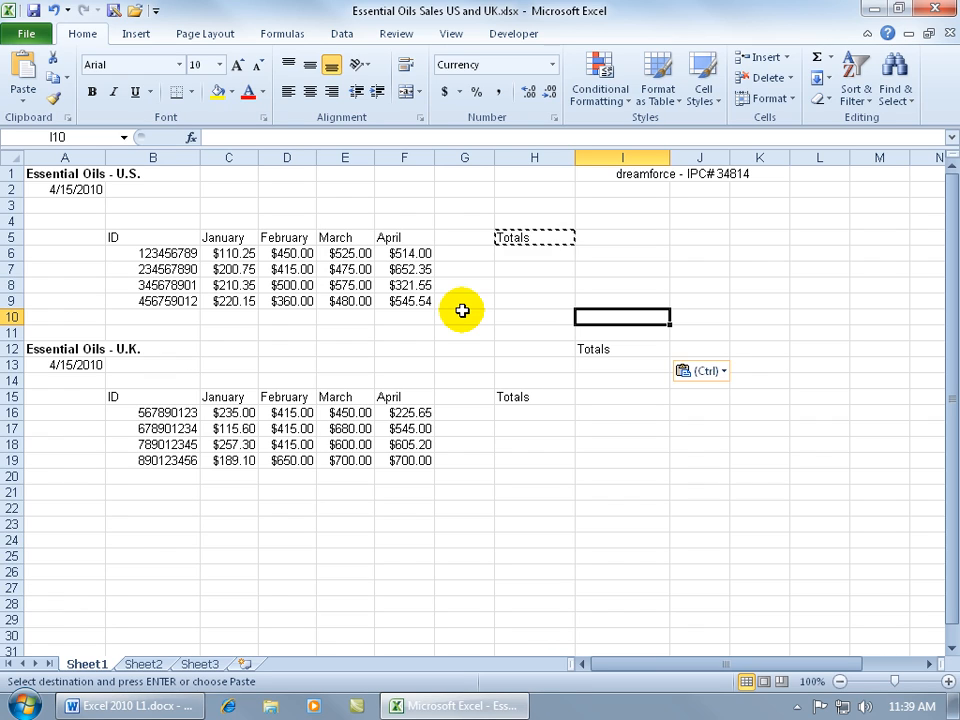
pyautogui.press('Escape')
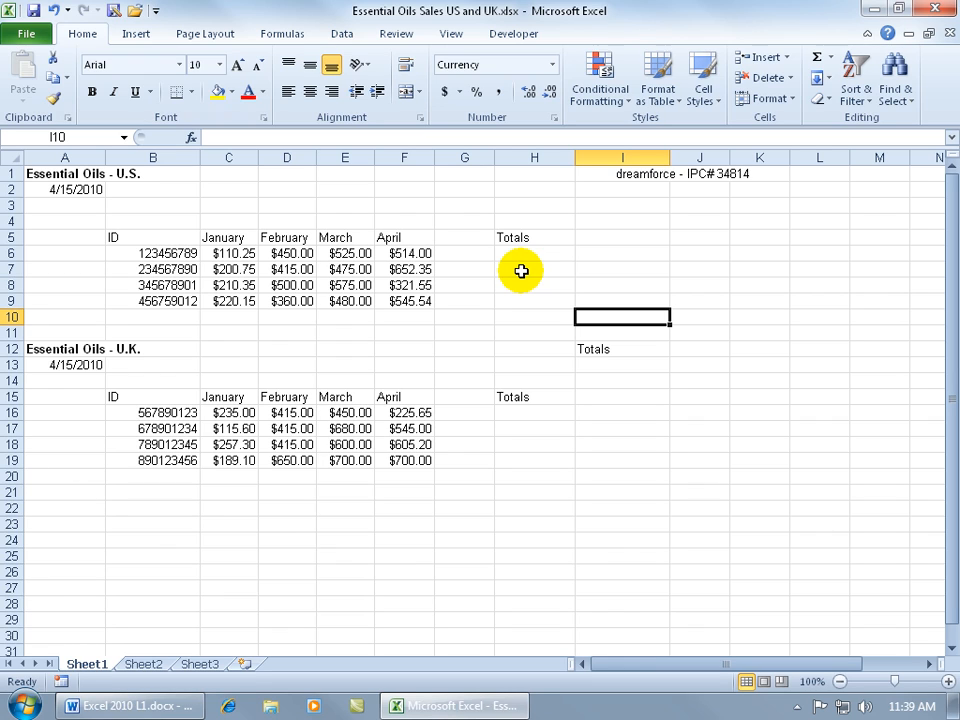
# Clear the pasted Totals headings from cells I12 and H15.
pyautogui.click(594, 349)
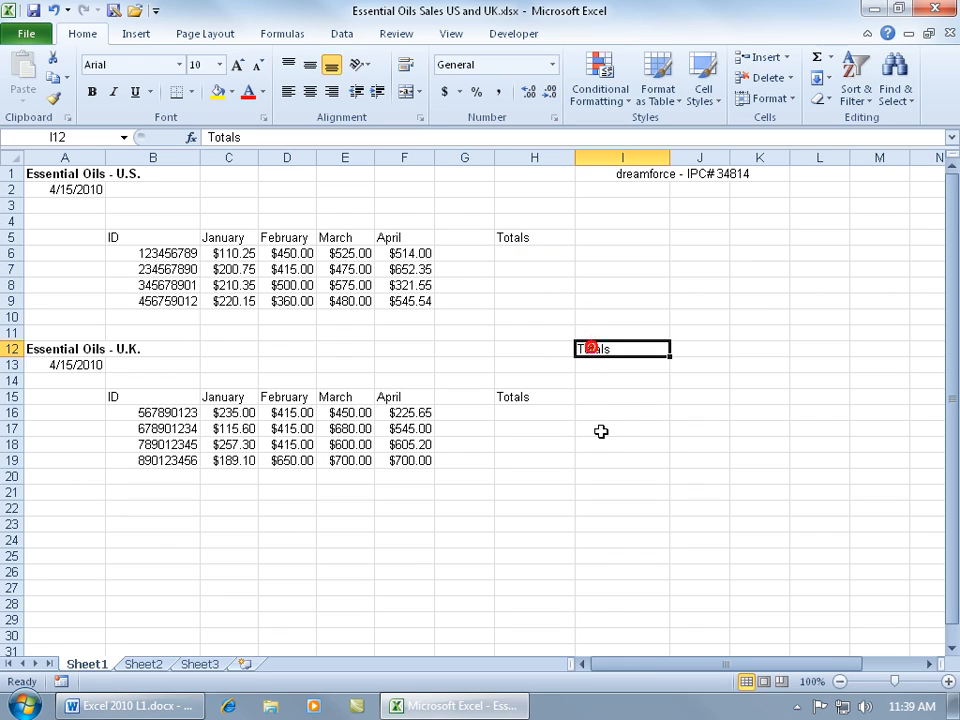
pyautogui.press('Delete')
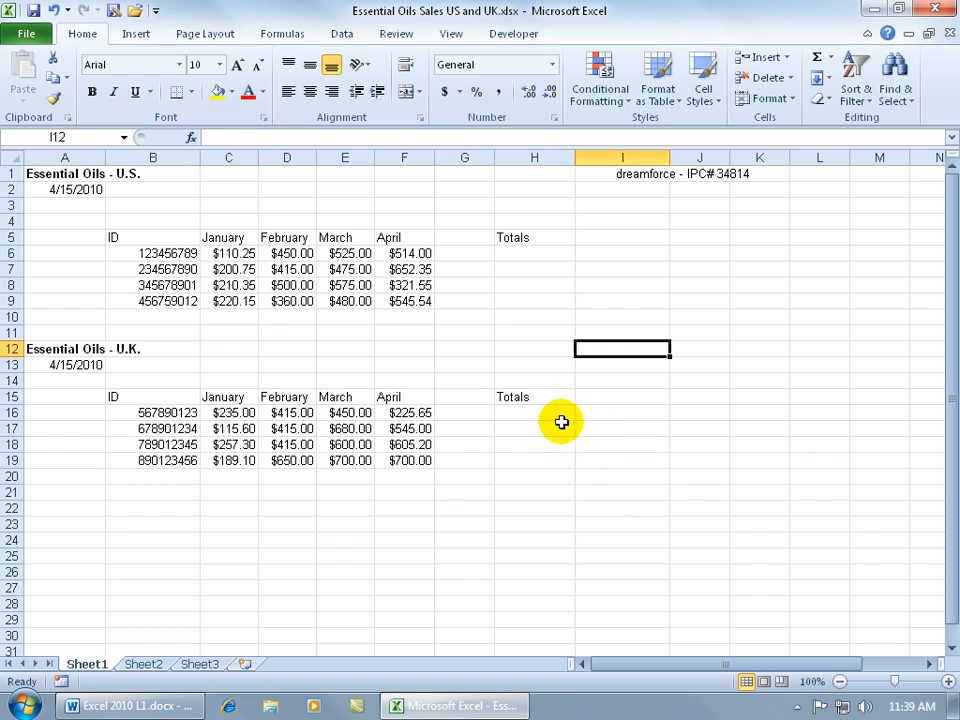
pyautogui.click(544, 397)
pyautogui.press('Delete')
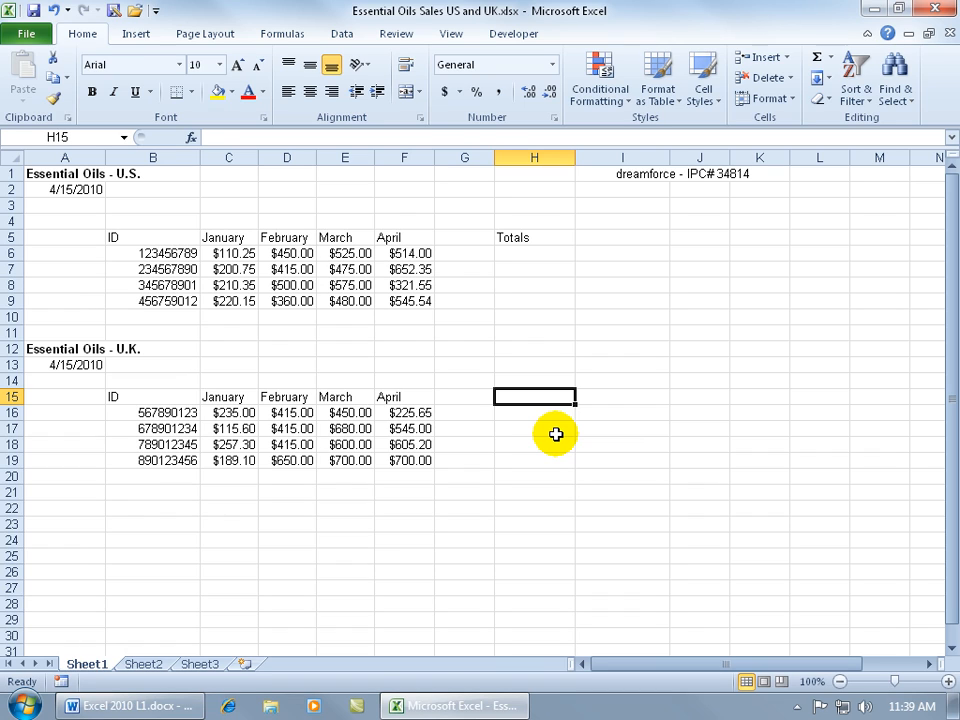
# Copy the Totals heading from cell H5 and paste it into cells H15, I13 and J17.
pyautogui.click(543, 237)
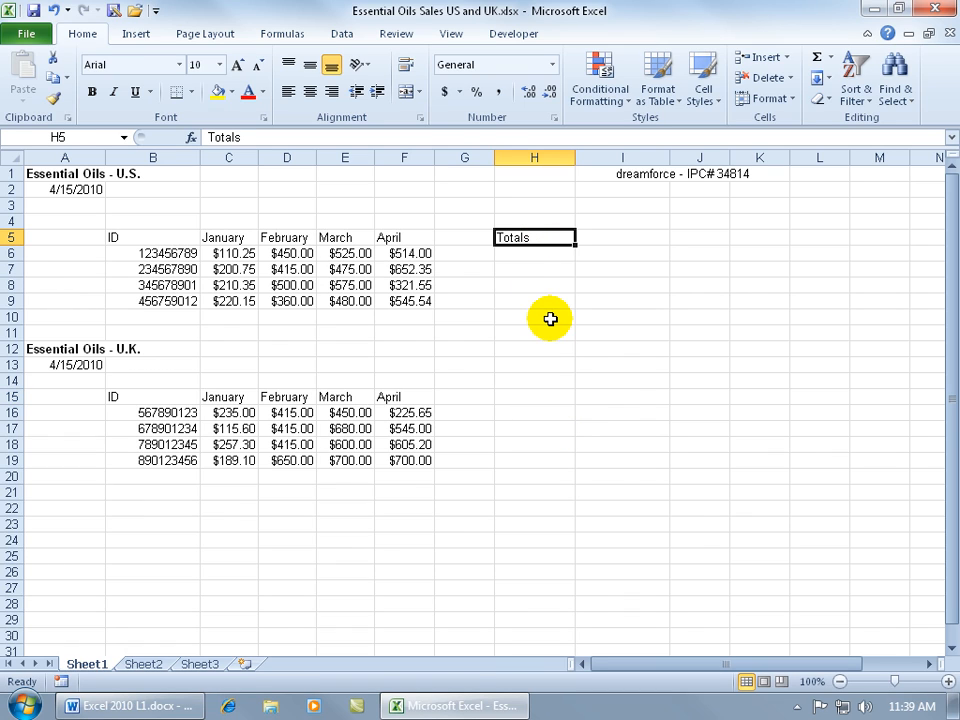
pyautogui.hotkey('ctrl', 'c')
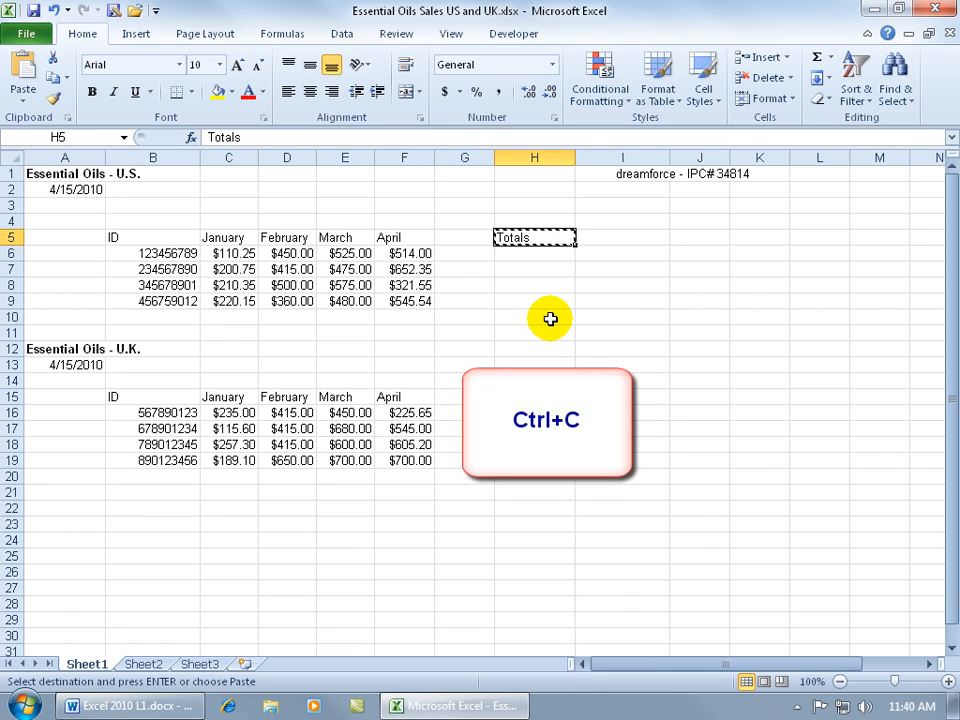
pyautogui.click(537, 399)
pyautogui.hotkey('ctrl', 'v')
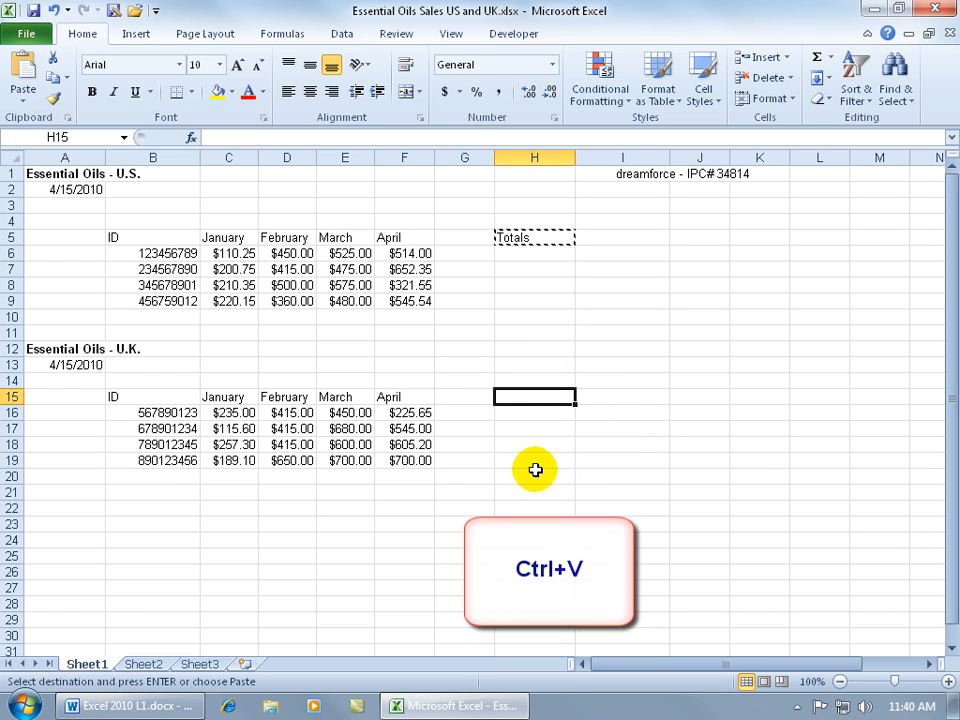
pyautogui.click(628, 366)
pyautogui.hotkey('ctrl', 'v')
pyautogui.click(700, 428)
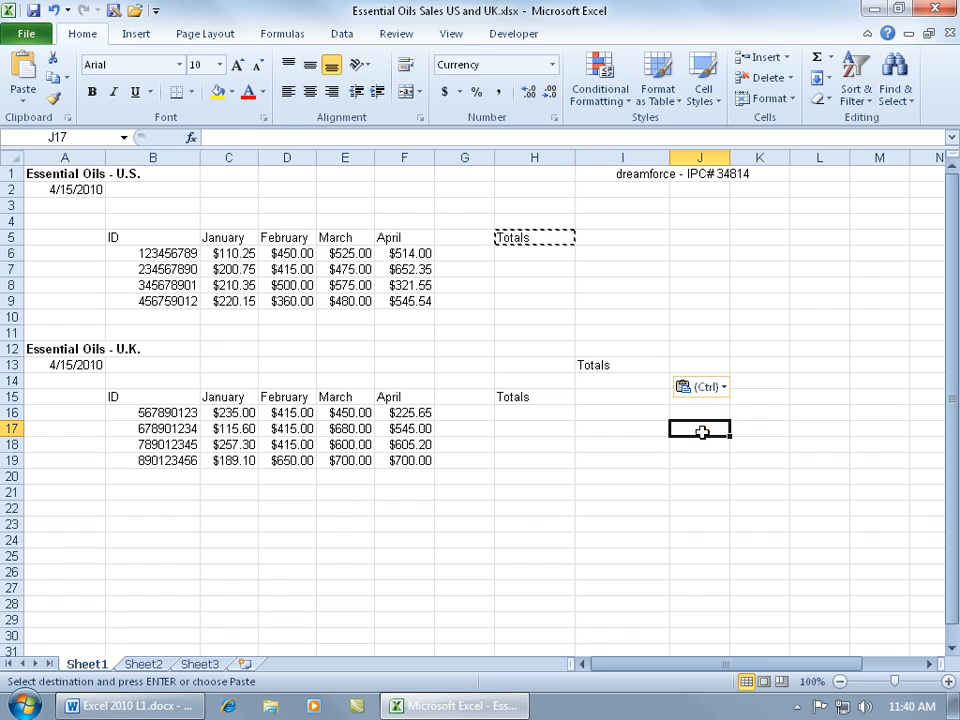
pyautogui.hotkey('ctrl', 'v')
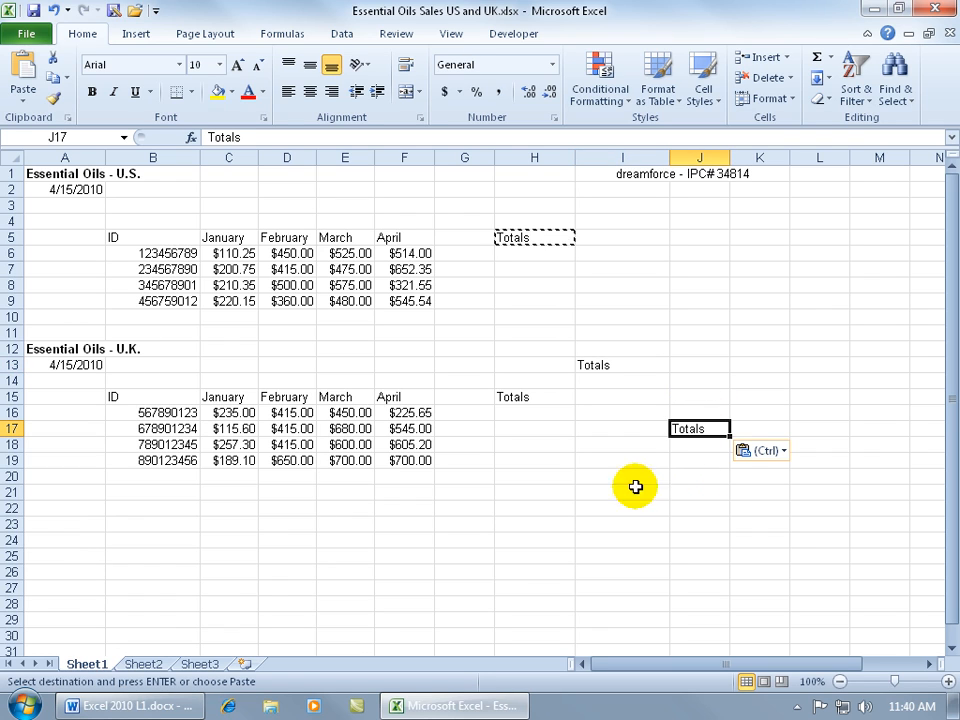
# Undo the three pastes of the Totals heading and end the copy mode.
pyautogui.click(53, 10)
pyautogui.click(53, 10)
pyautogui.click(53, 10)
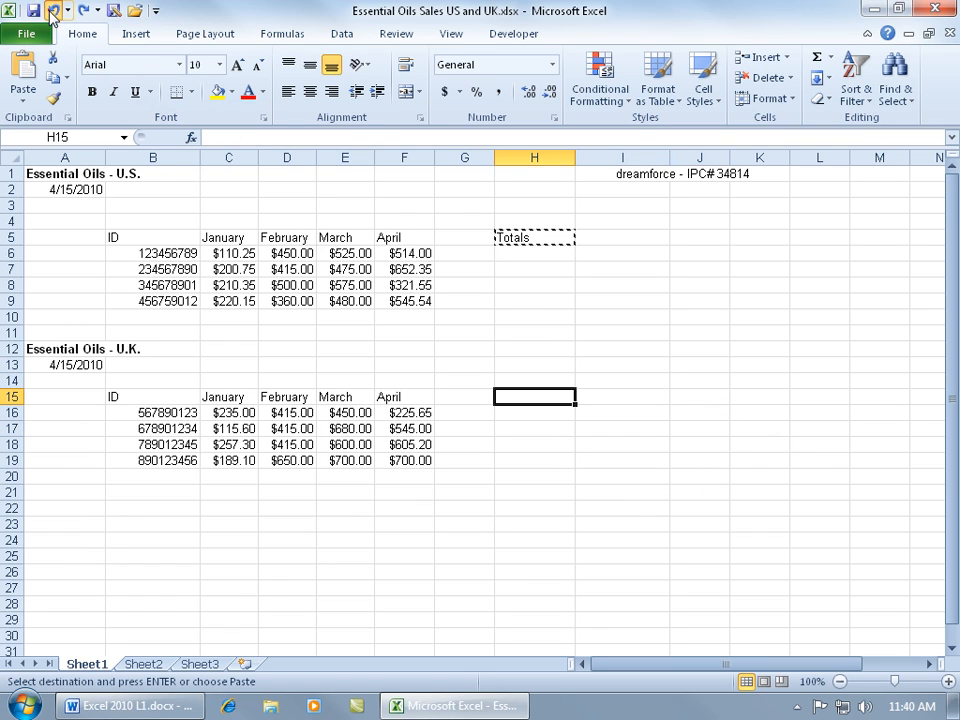
pyautogui.press('Escape')
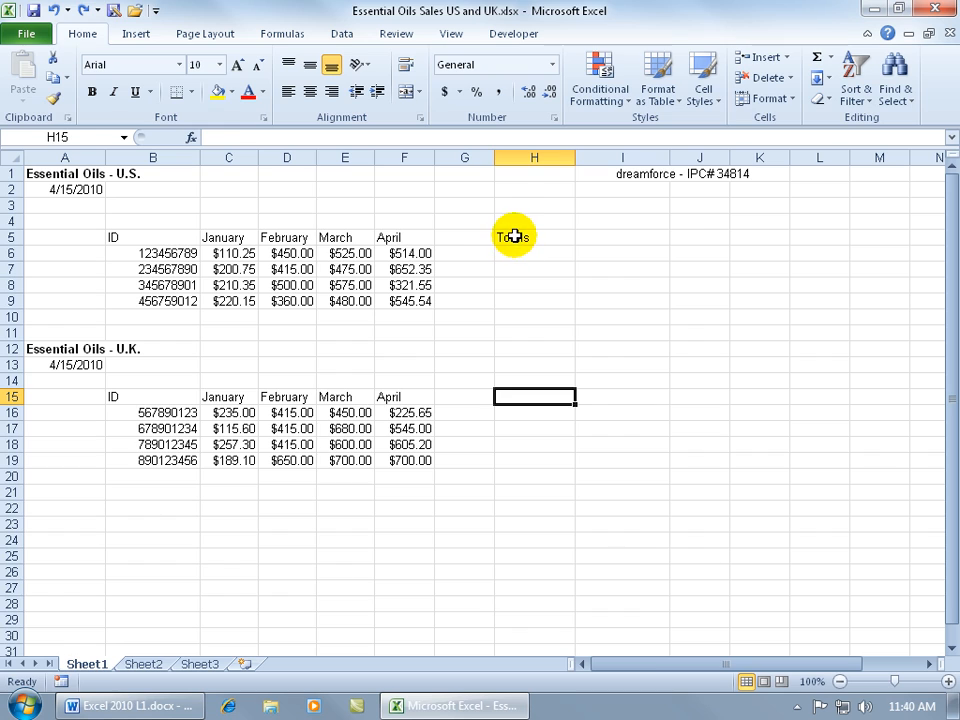
# Copy the Totals heading from the U.S. table to cell H15 beside the U.K. table with a normal paste, and end the copy mode.
pyautogui.rightClick(513, 241)
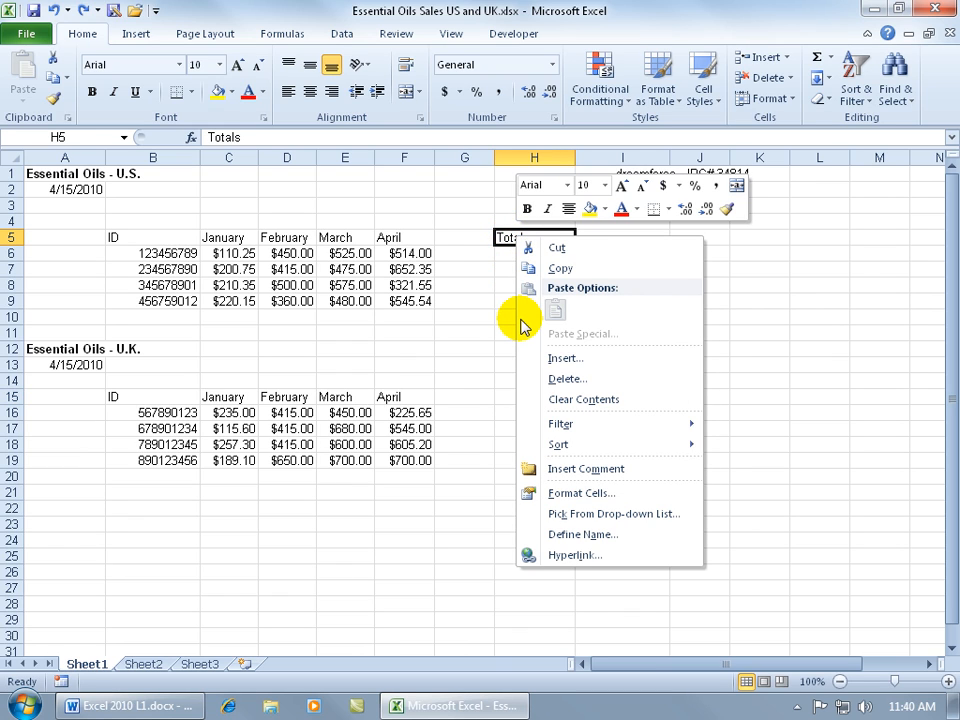
pyautogui.click(561, 270)
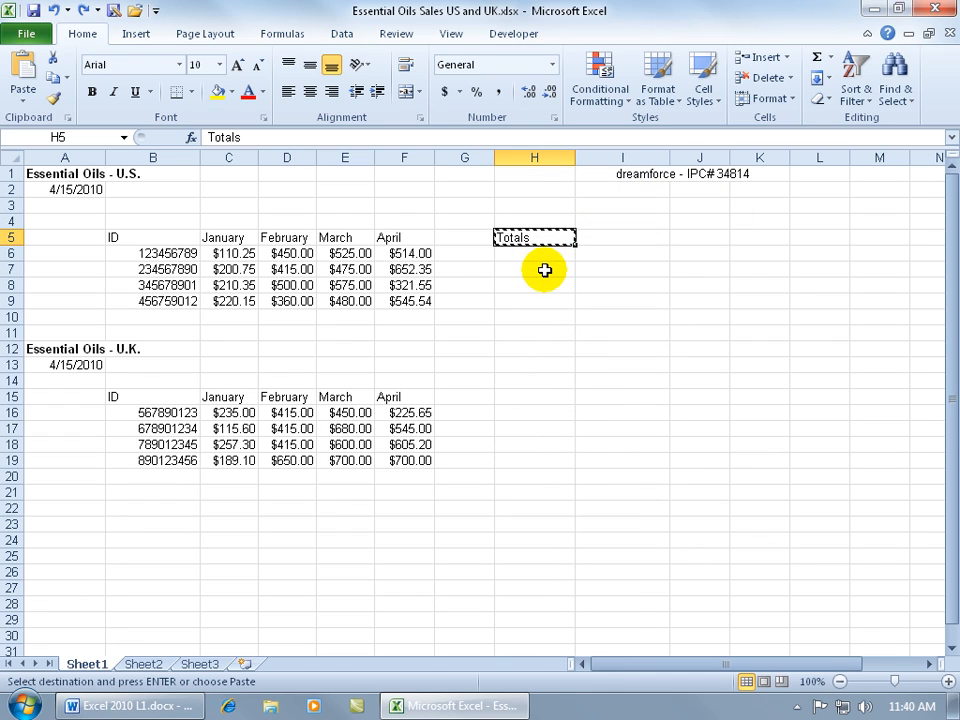
pyautogui.rightClick(526, 396)
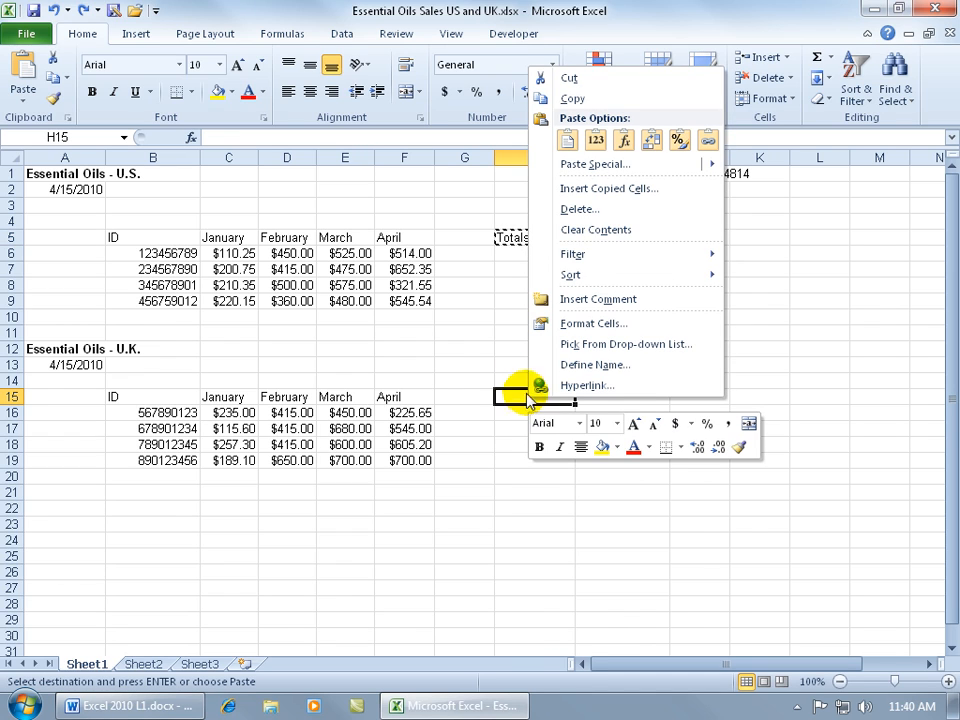
pyautogui.click(566, 142)
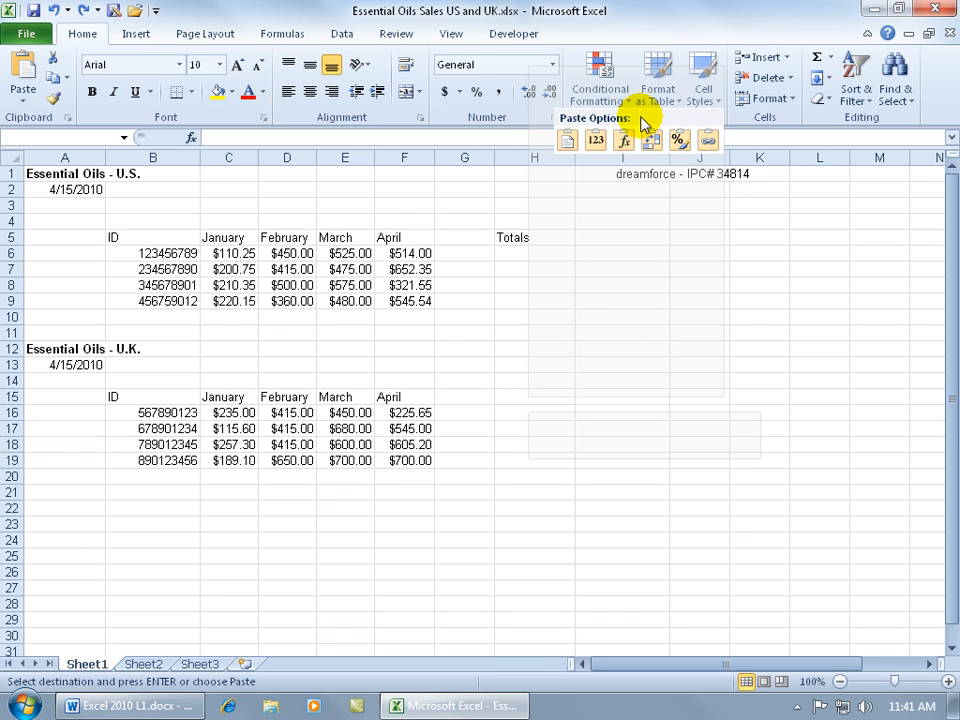
pyautogui.click(567, 142)
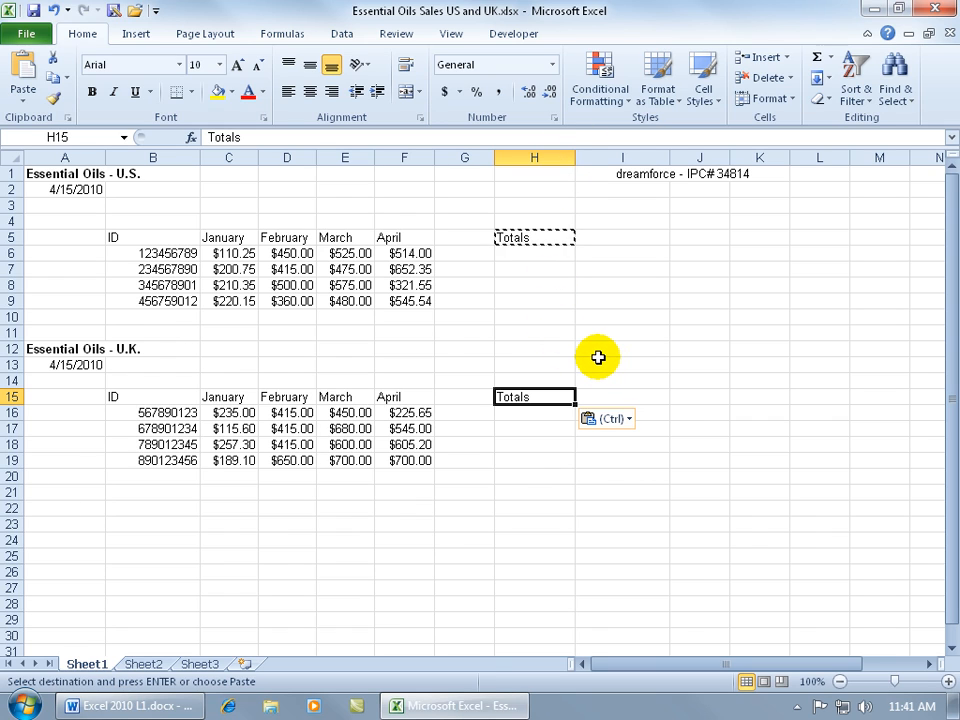
pyautogui.rightClick(546, 402)
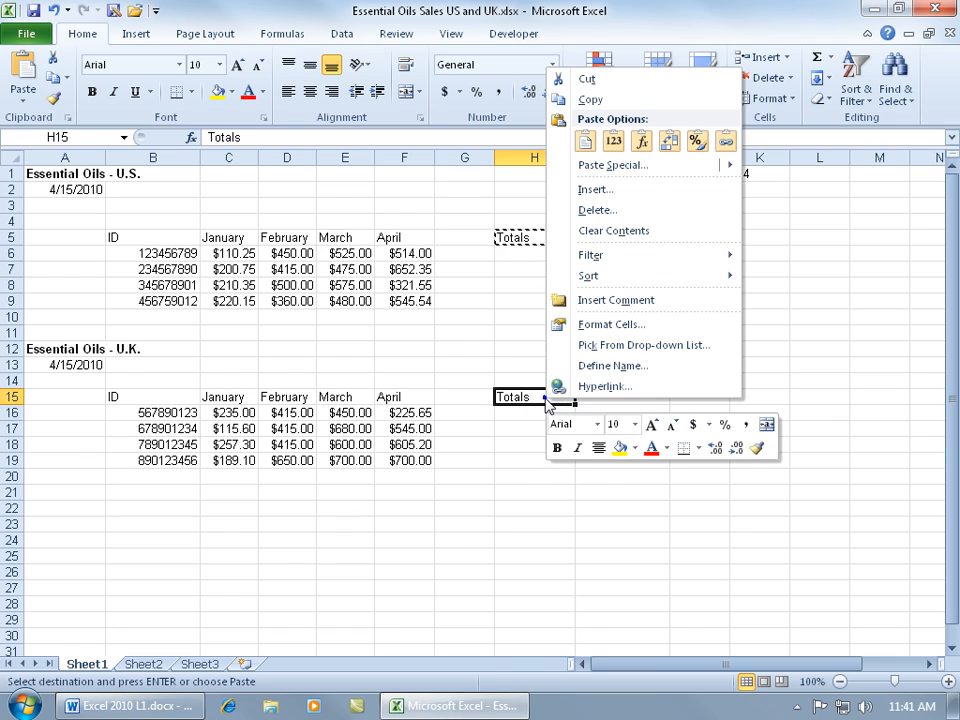
pyautogui.click(583, 143)
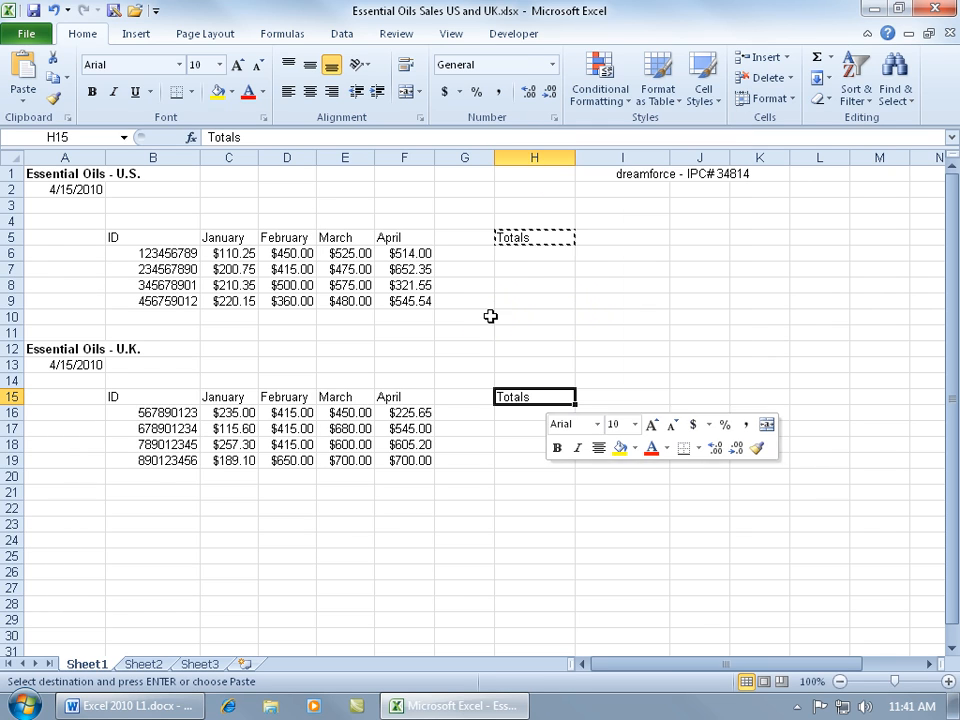
pyautogui.press('Escape')
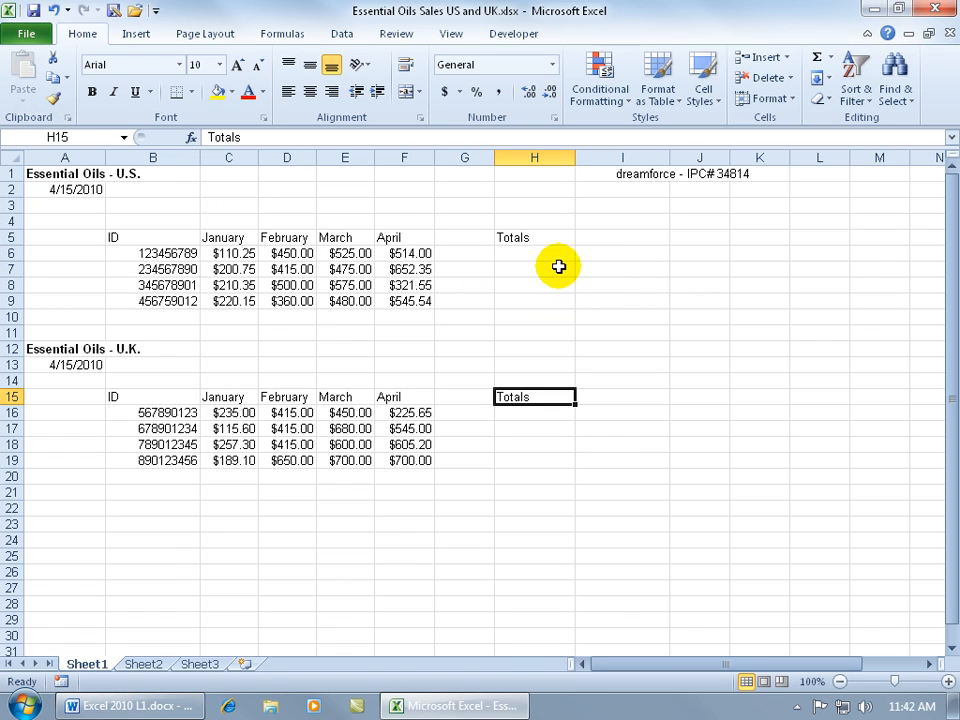
pyautogui.rightClick(540, 238)
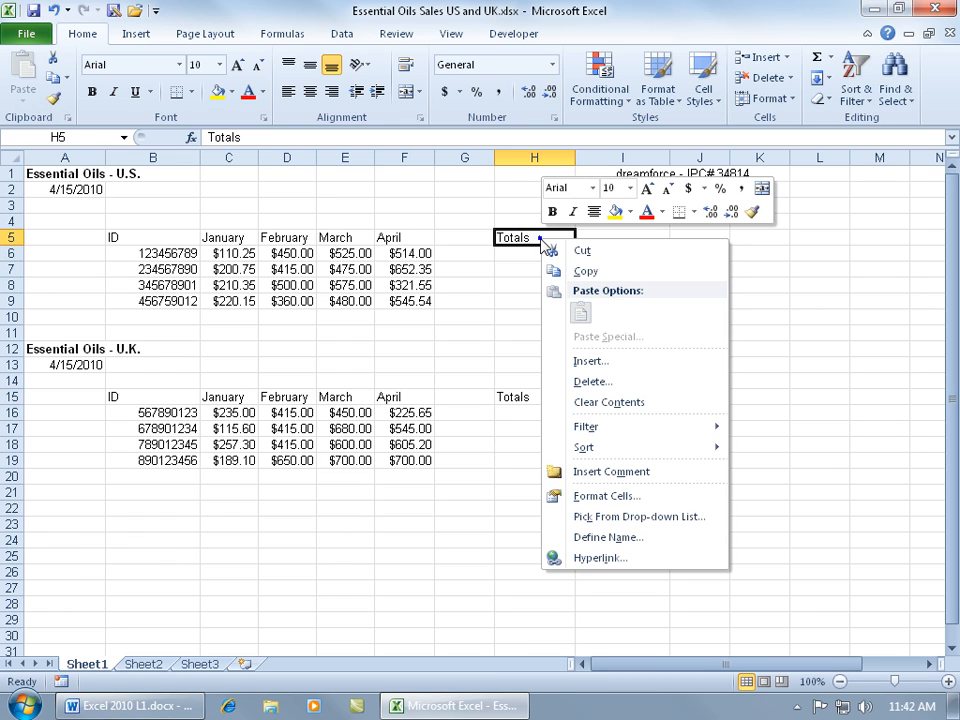
pyautogui.click(510, 264)
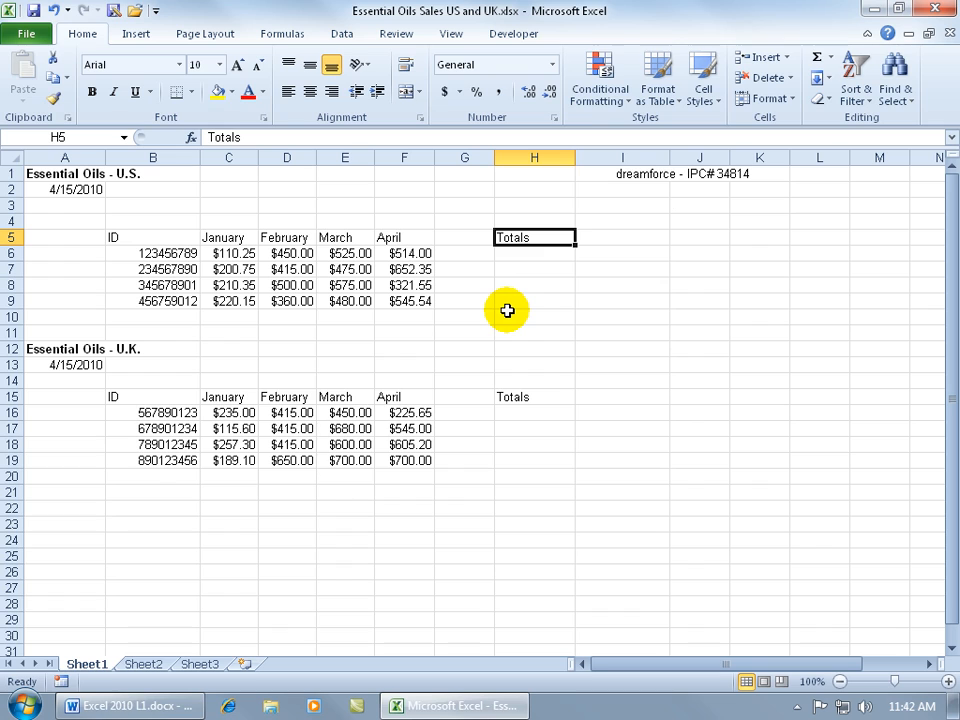
# Paste a copy of the U.S. March and April columns (E5:F9) at cell J6, and undo the paste.
pyautogui.moveTo(338, 238); pyautogui.dragTo(410, 298)
pyautogui.hotkey('ctrl', 'c')
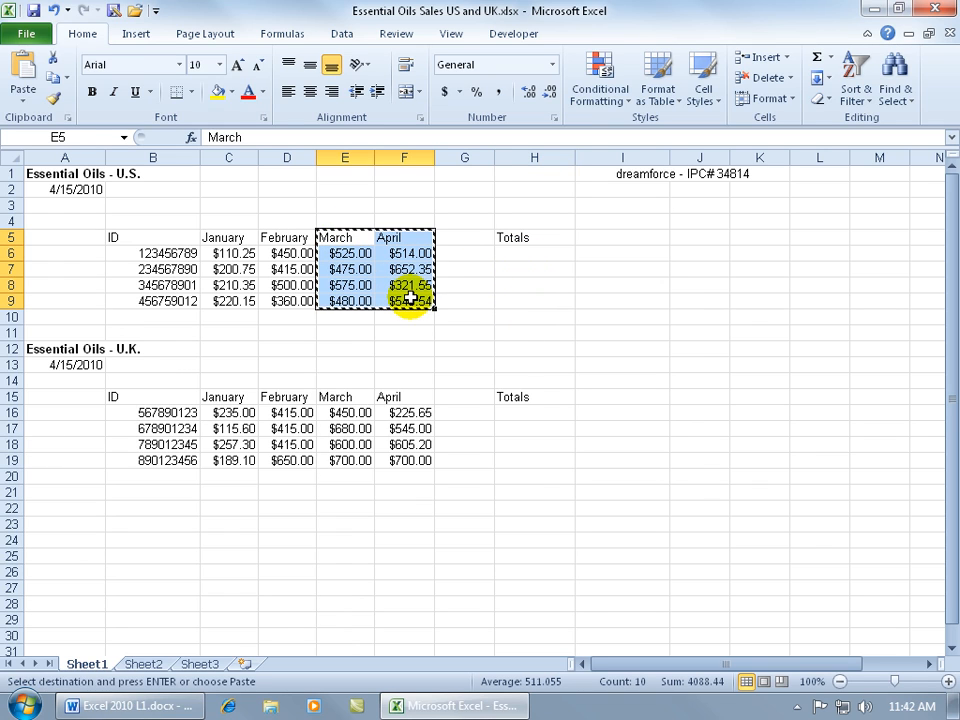
pyautogui.click(693, 258)
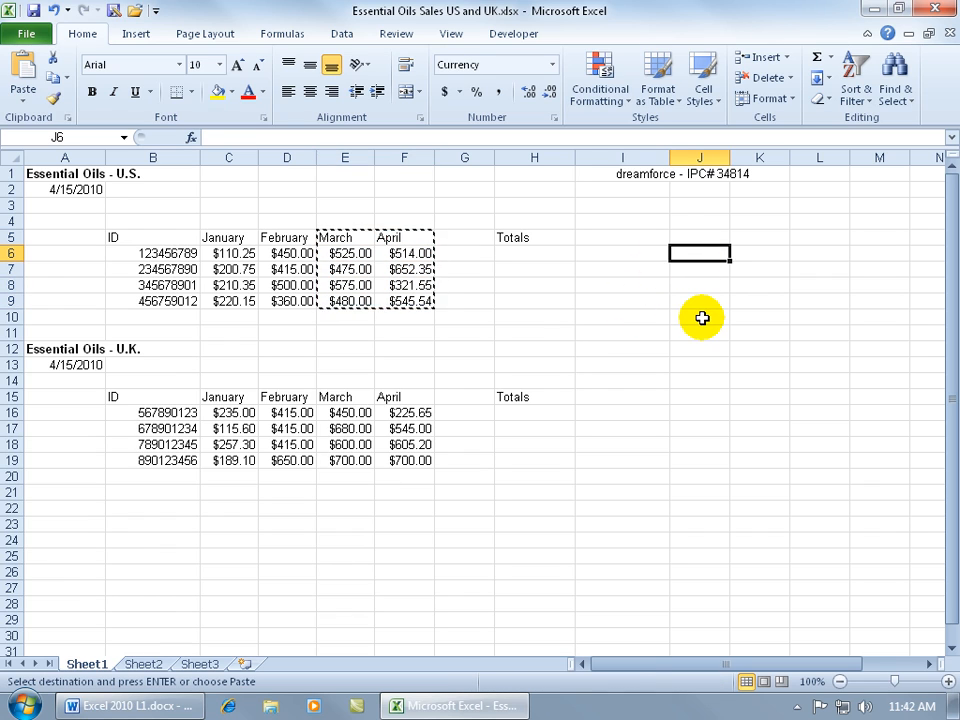
pyautogui.hotkey('ctrl', 'v')
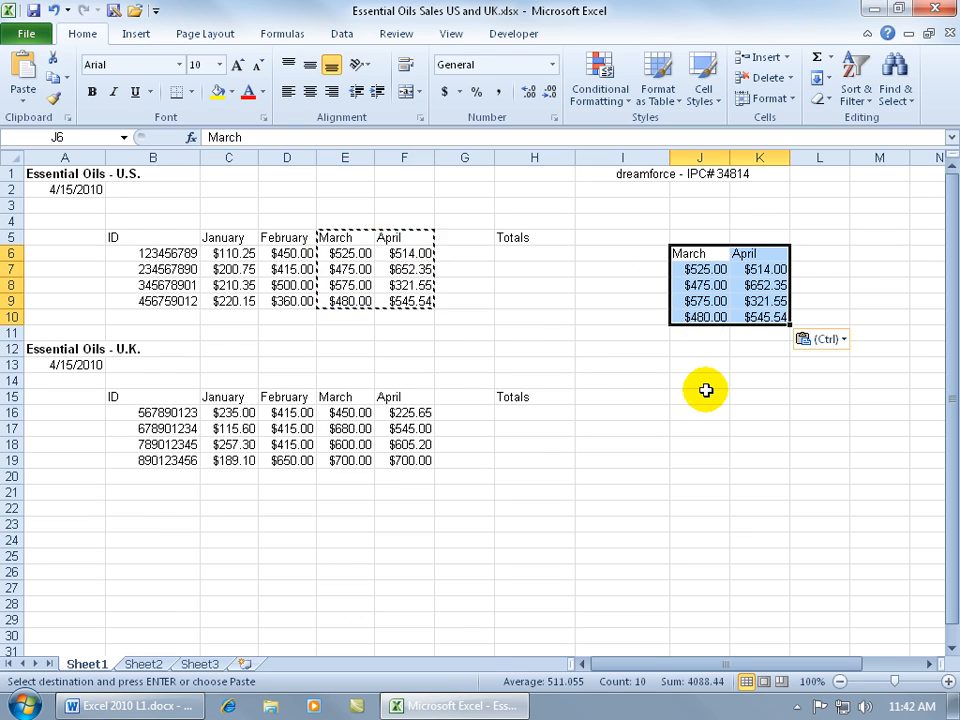
pyautogui.click(58, 10)
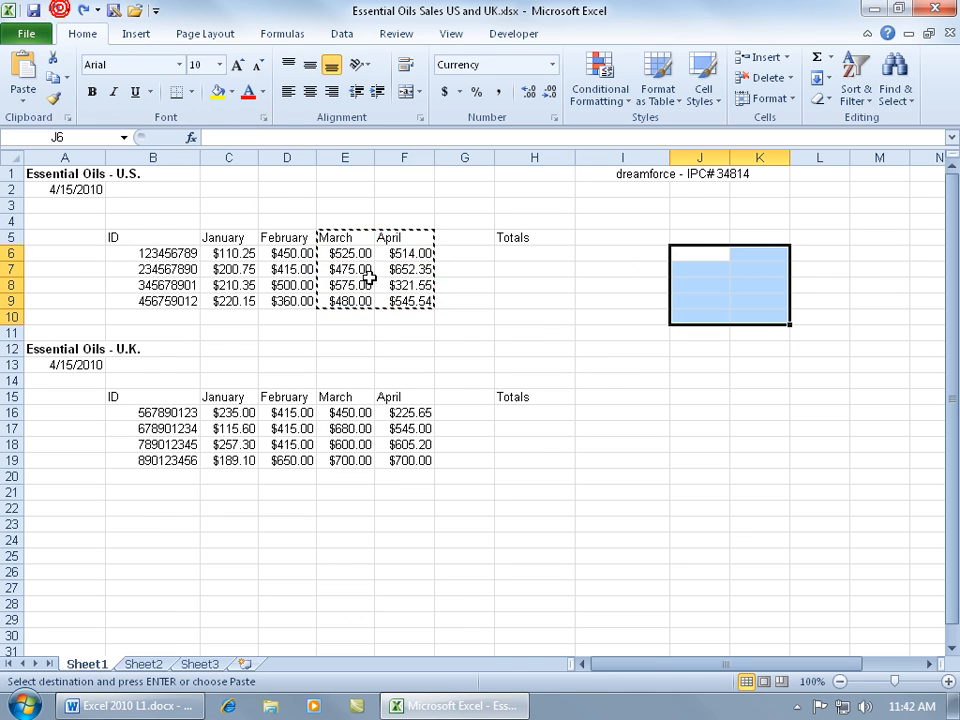
pyautogui.press('Escape')
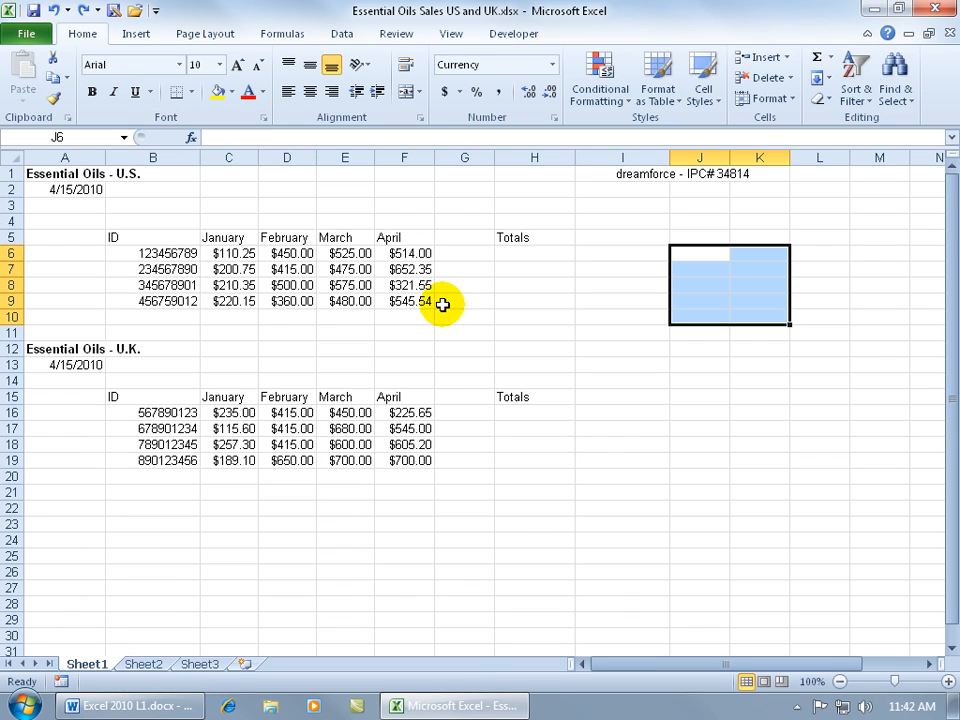
# Copy only the letters Feb from the February heading in cell D5.
pyautogui.doubleClick(283, 237)
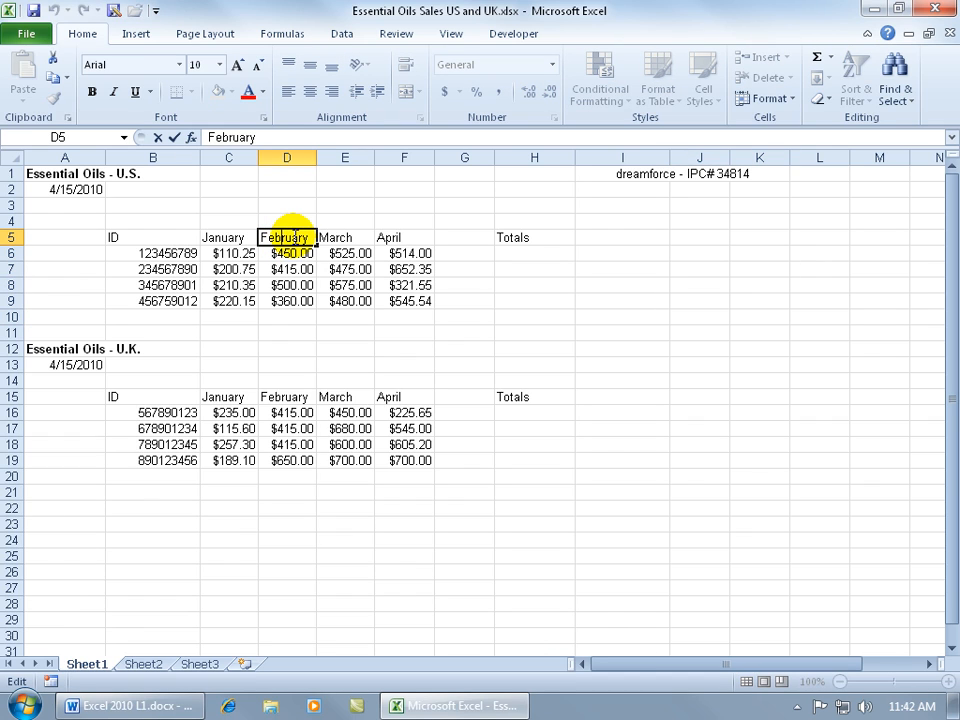
pyautogui.click(273, 237)
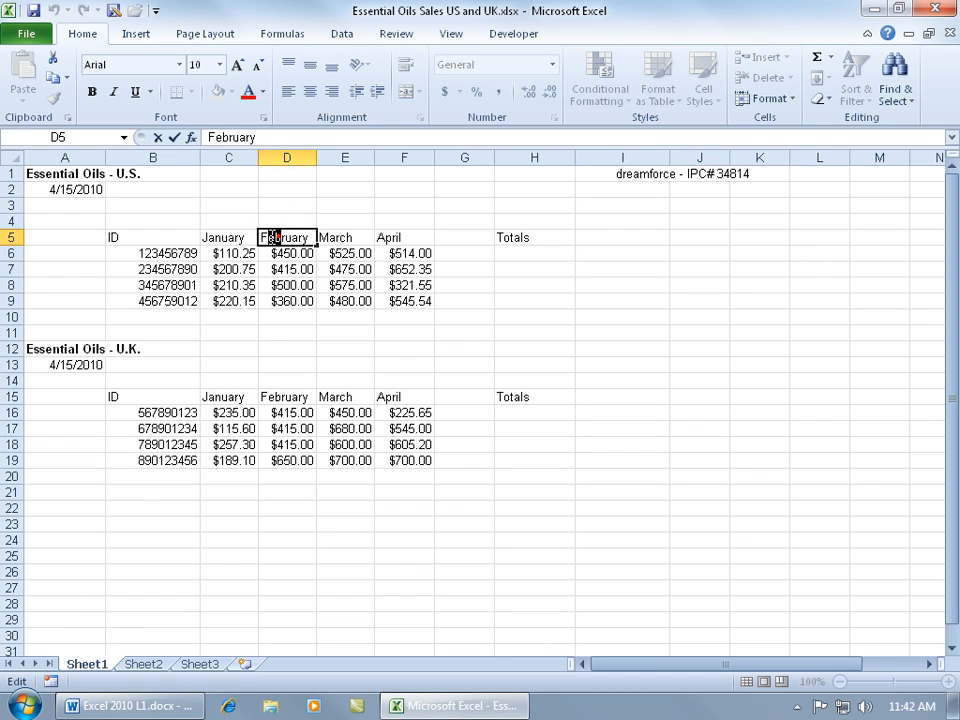
pyautogui.moveTo(258, 237); pyautogui.dragTo(285, 240)
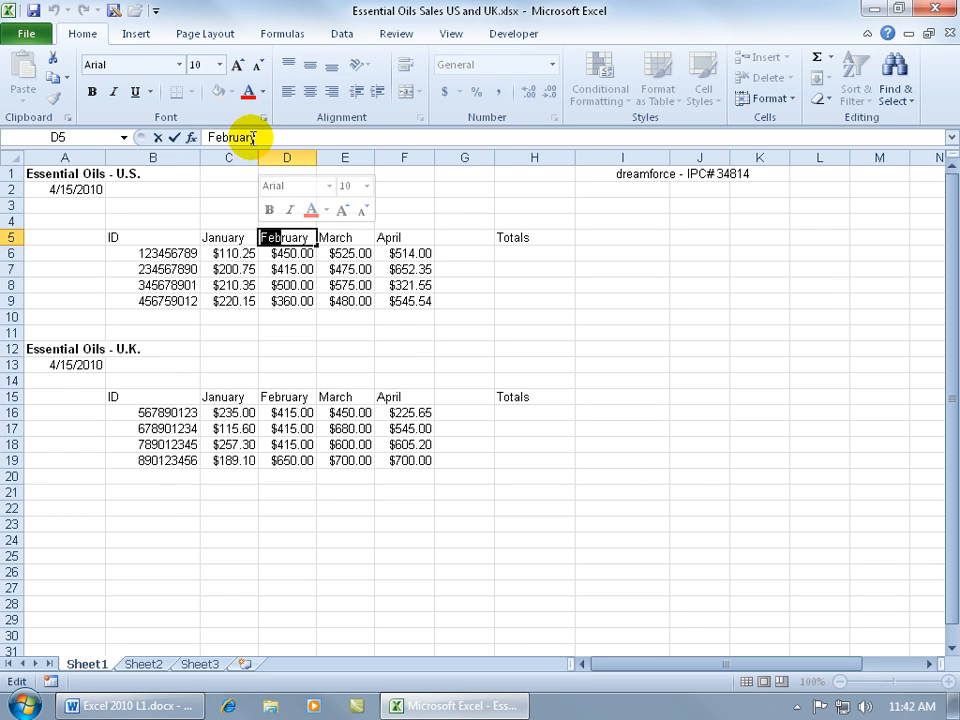
pyautogui.moveTo(229, 137); pyautogui.dragTo(193, 137)
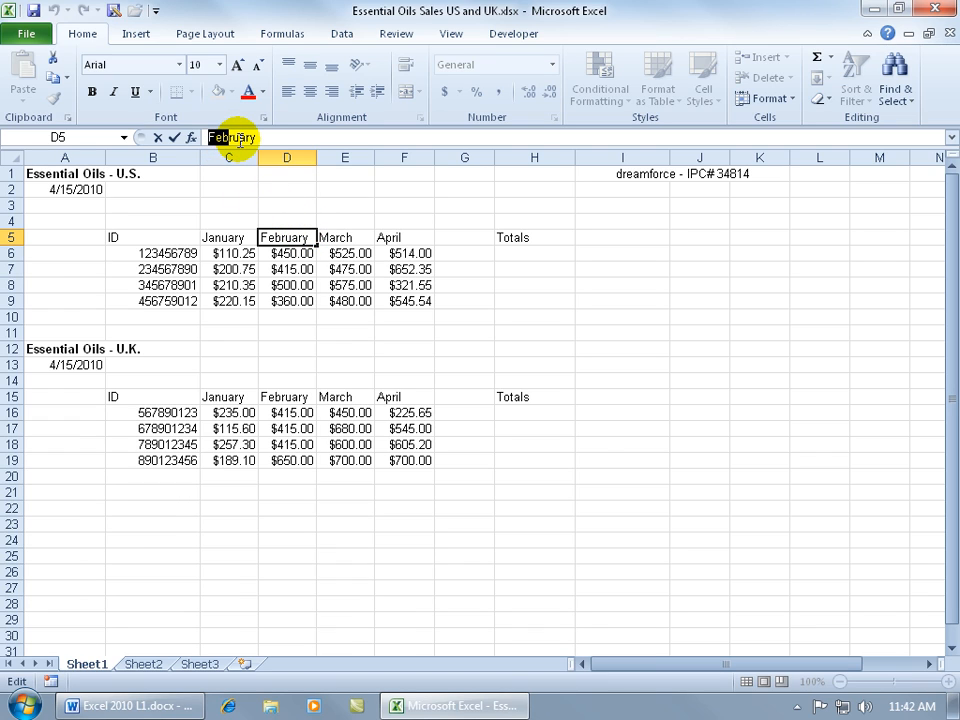
pyautogui.hotkey('ctrl', 'c')
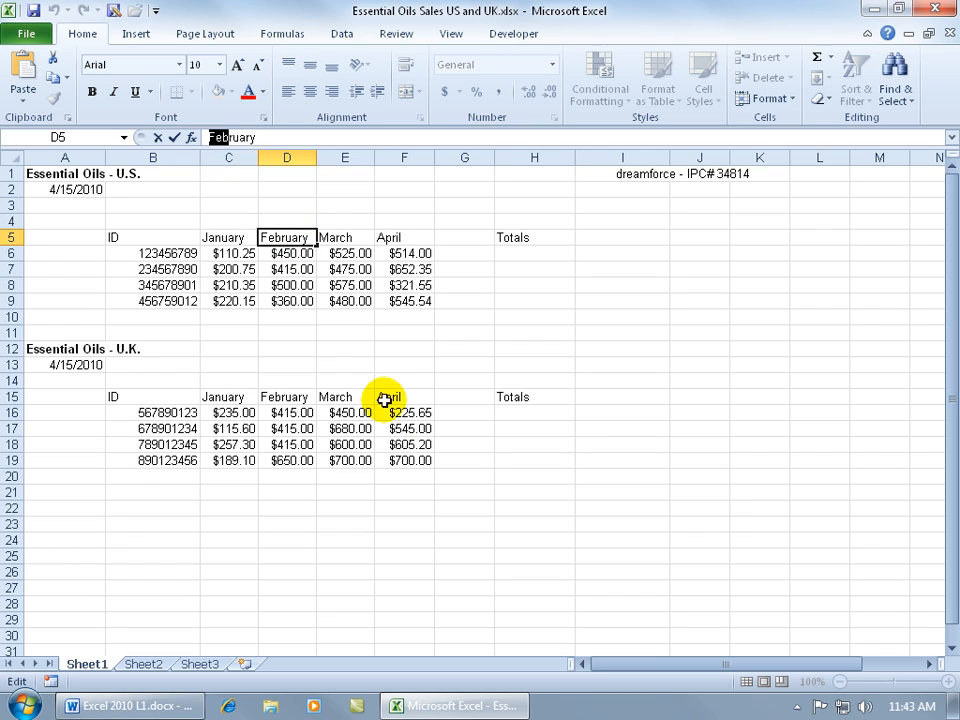
# Add the copied Feb after the April heading in cell F15 of the U.K. table, and discard the edit.
pyautogui.click(536, 491)
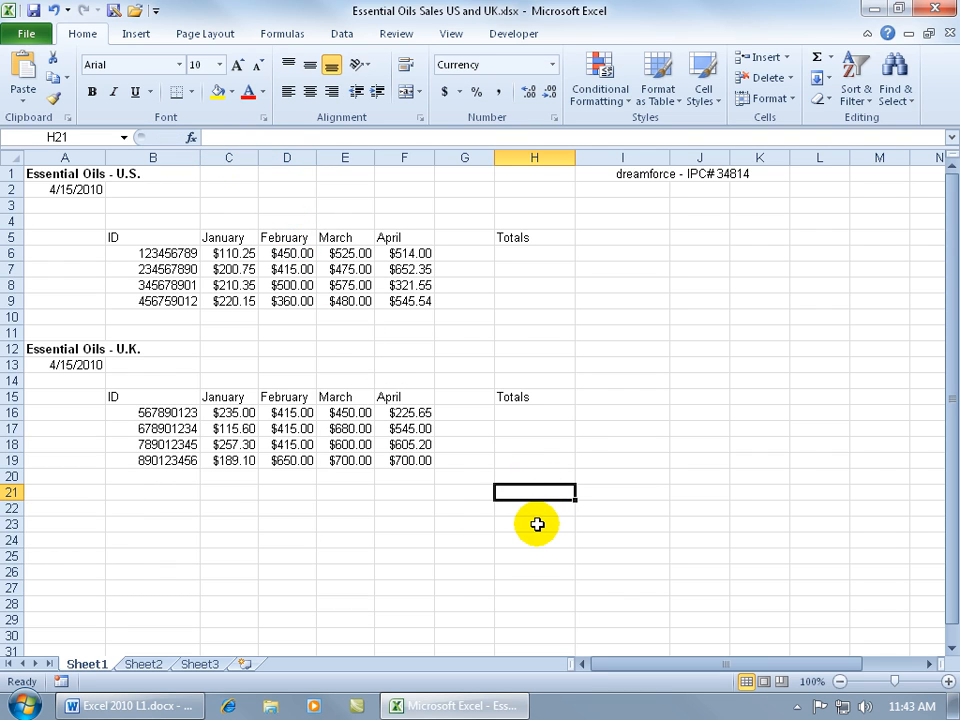
pyautogui.doubleClick(536, 490)
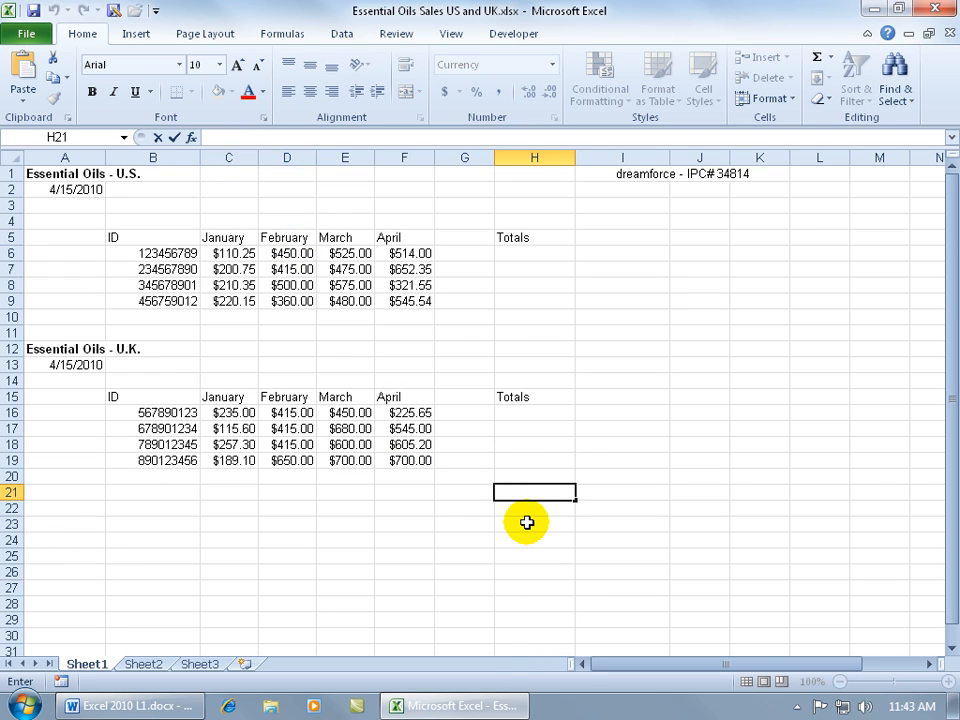
pyautogui.doubleClick(410, 397)
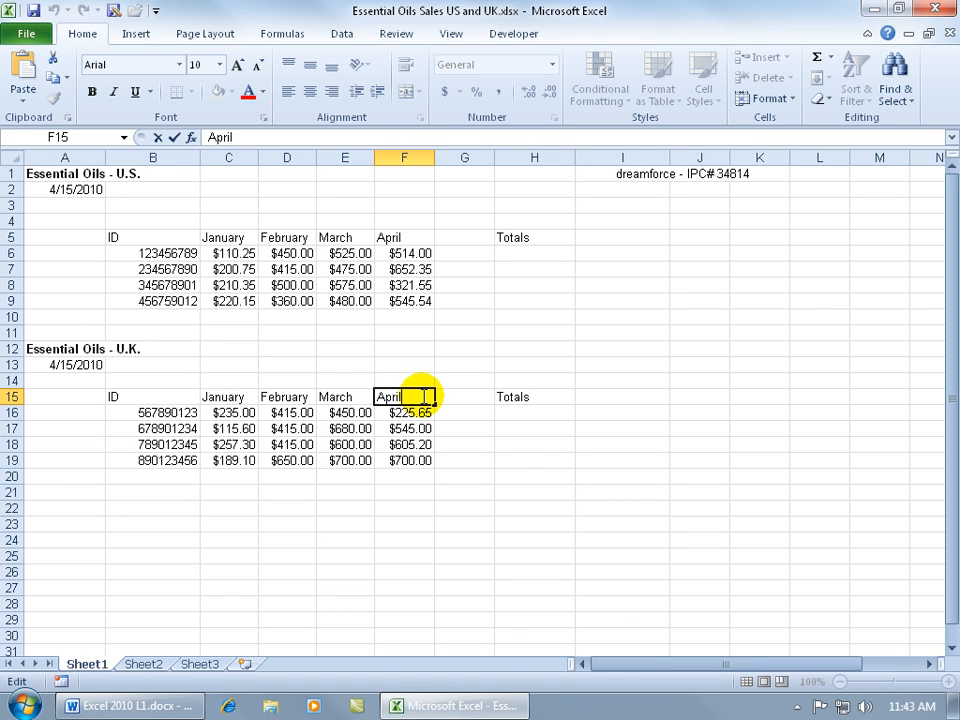
pyautogui.write('Feb')
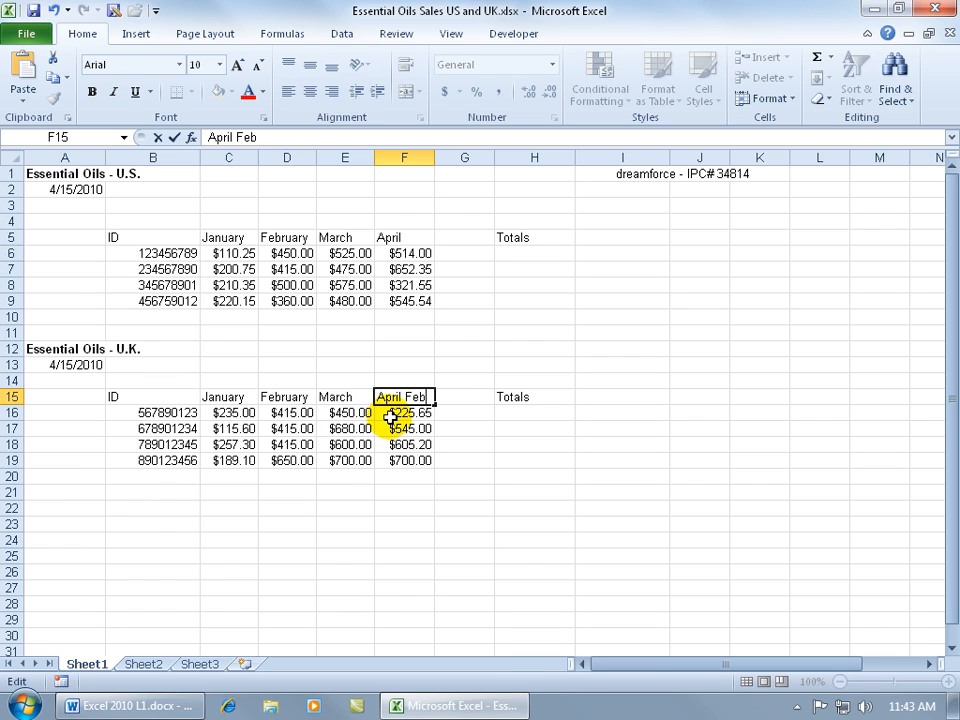
pyautogui.press('Escape')
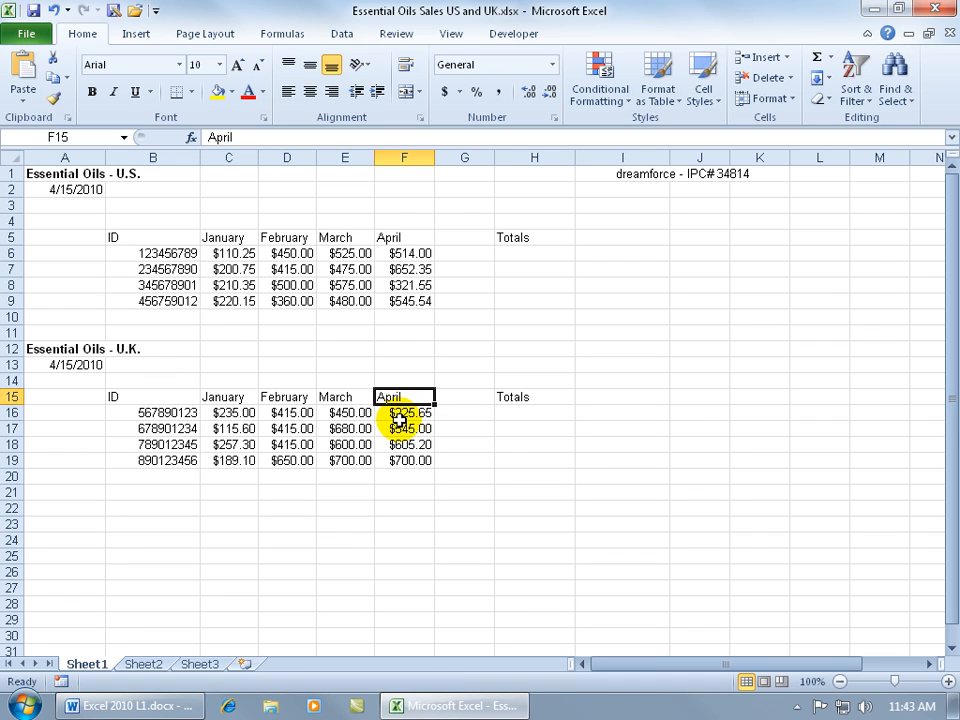
# Paste the copied Feb text into cells H20 and I18, and undo both pastes.
pyautogui.click(528, 476)
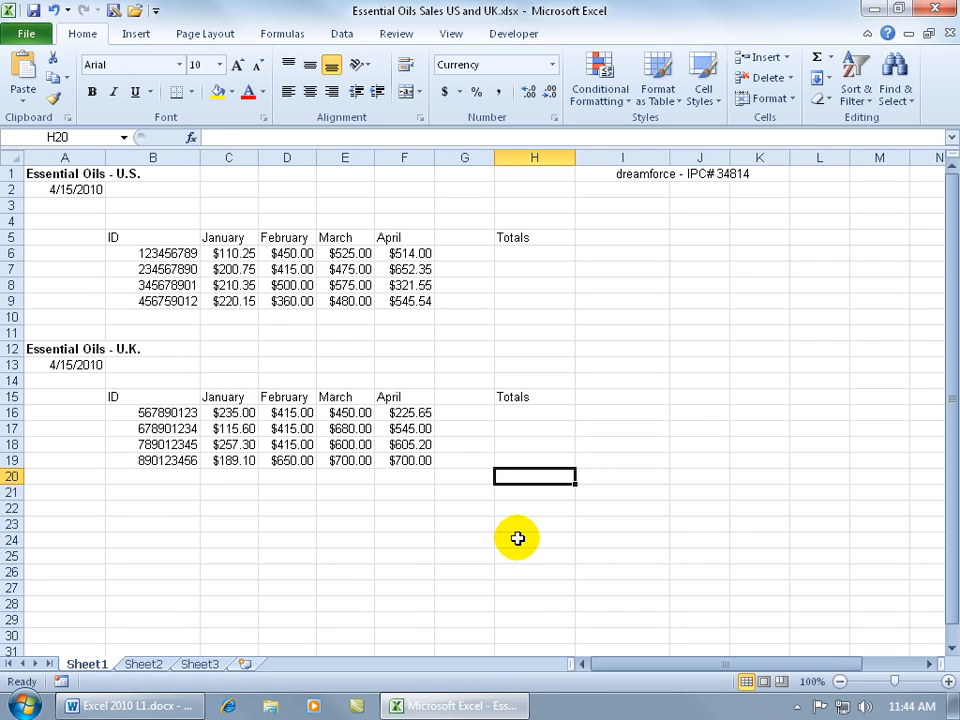
pyautogui.hotkey('ctrl', 'v')
pyautogui.click(637, 444)
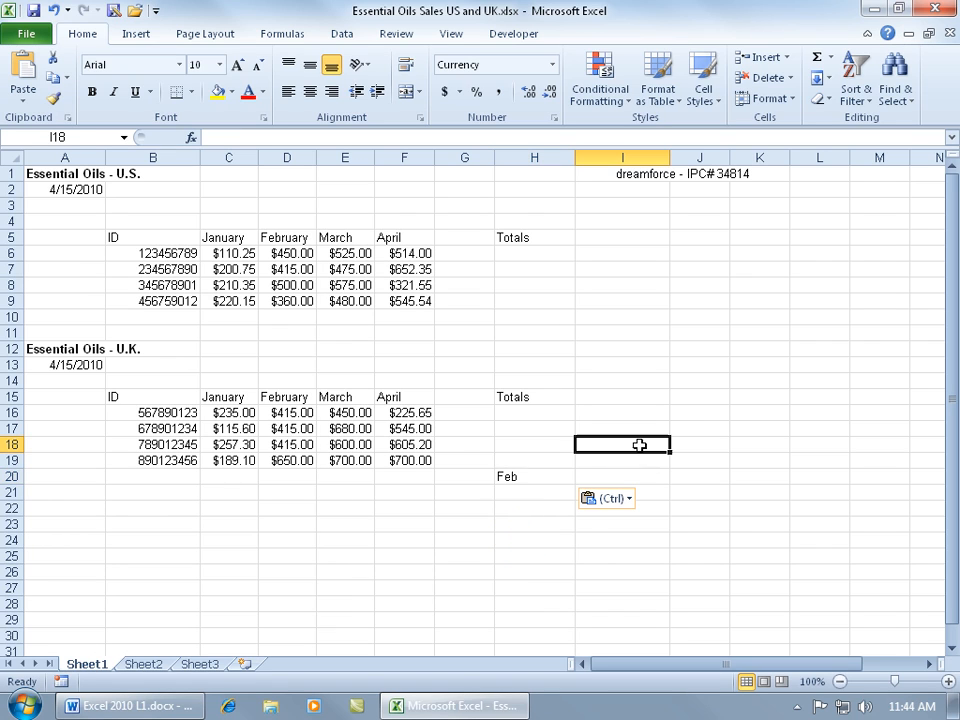
pyautogui.hotkey('ctrl', 'v')
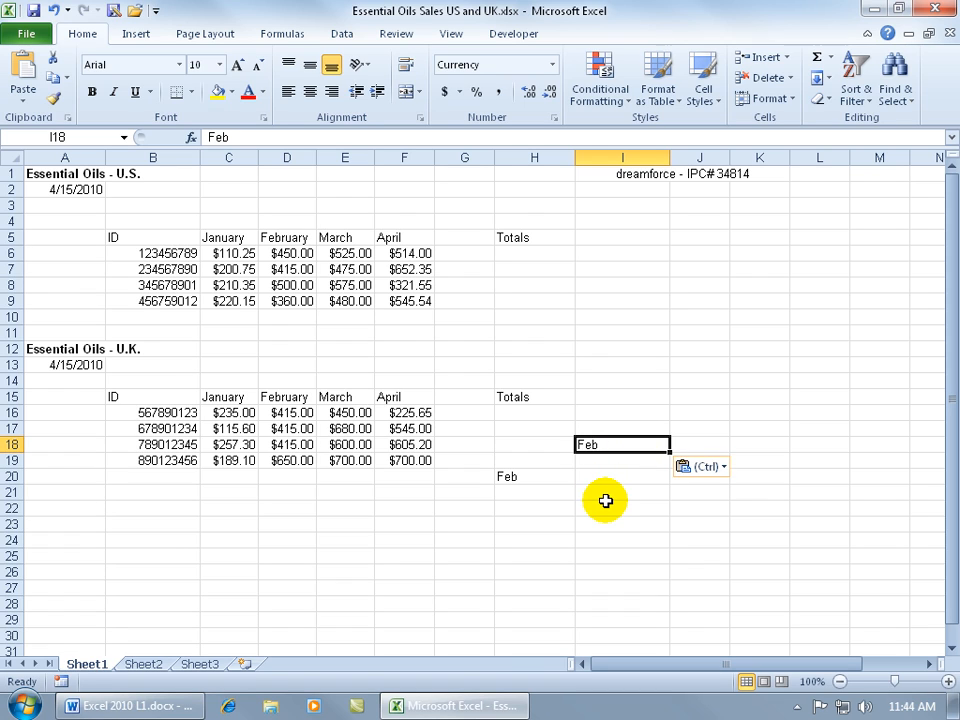
pyautogui.click(53, 10)
pyautogui.click(53, 10)
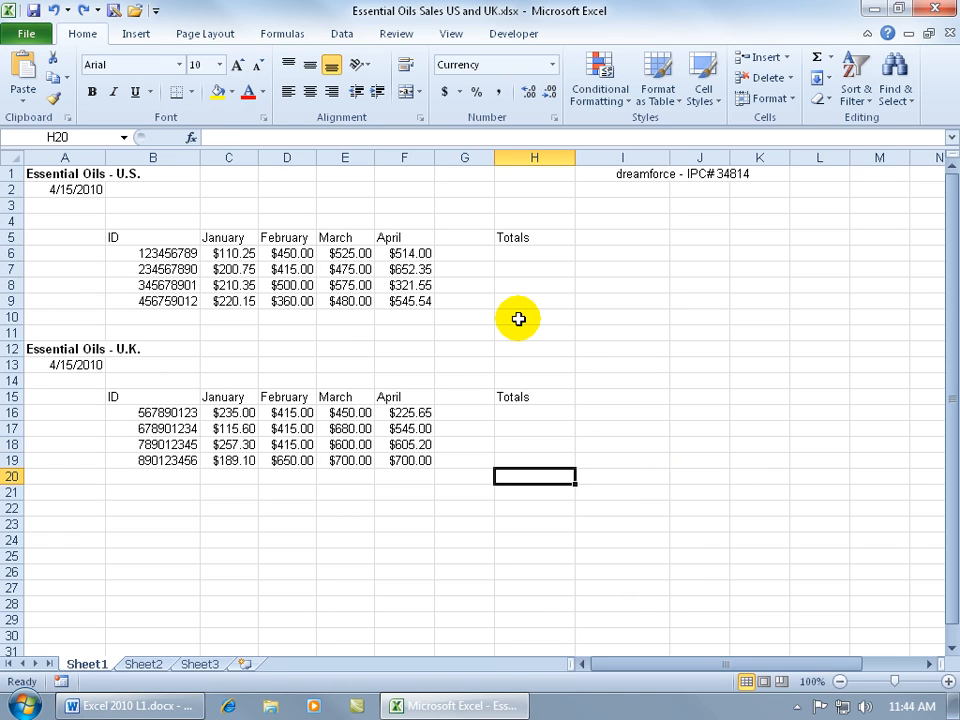
# Copy the whole U.K. table (A12:H19) and paste it into Sheet2 starting at cell A9.
pyautogui.moveTo(54, 346); pyautogui.dragTo(525, 461)
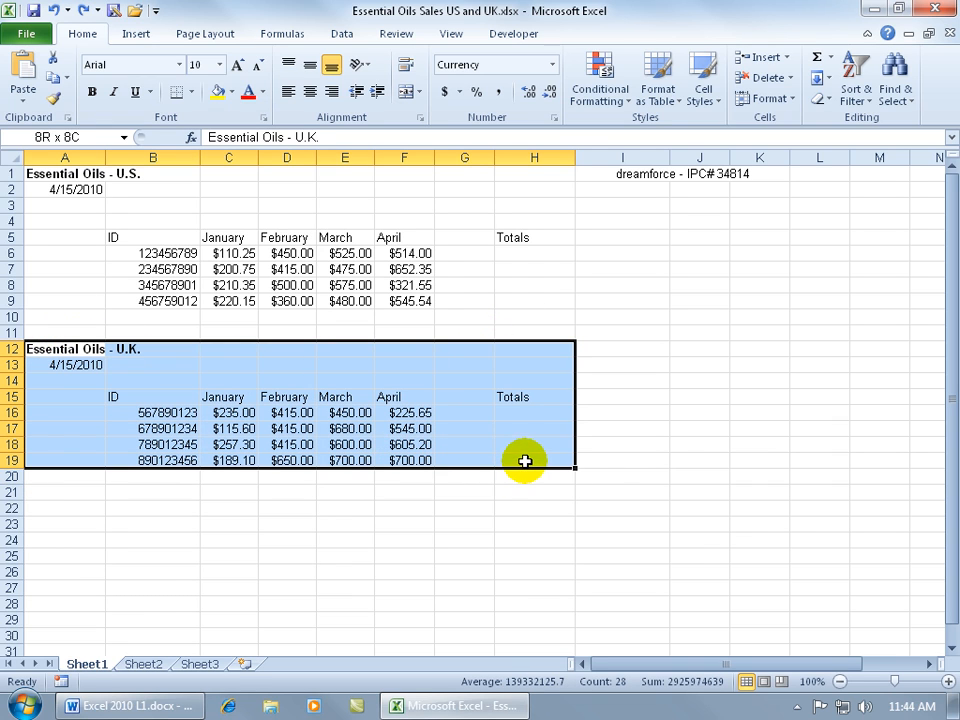
pyautogui.hotkey('ctrl', 'c')
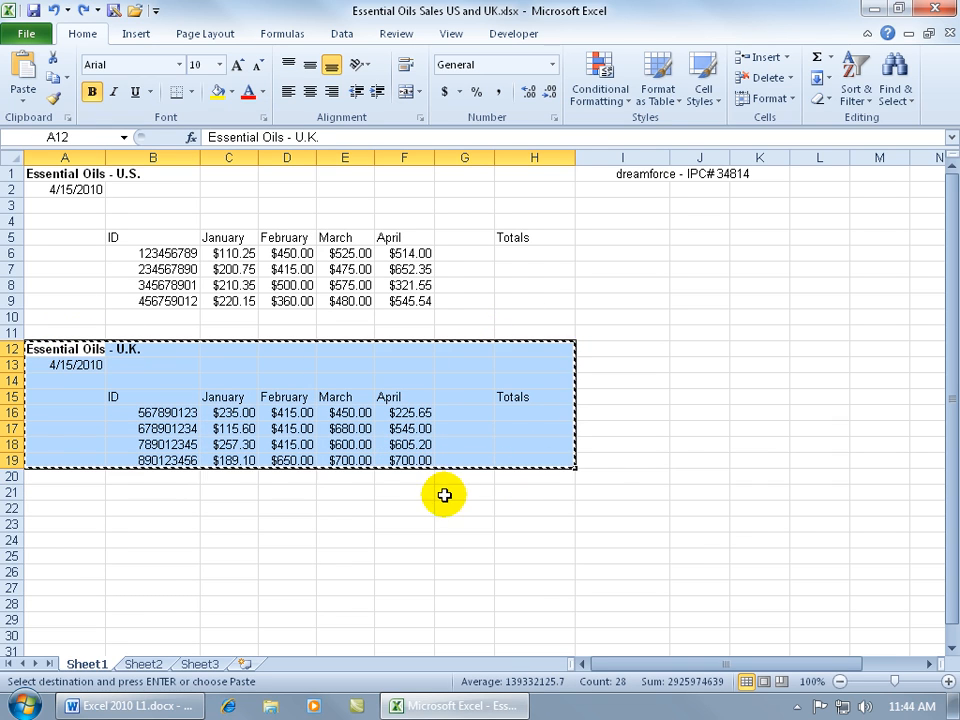
pyautogui.click(144, 665)
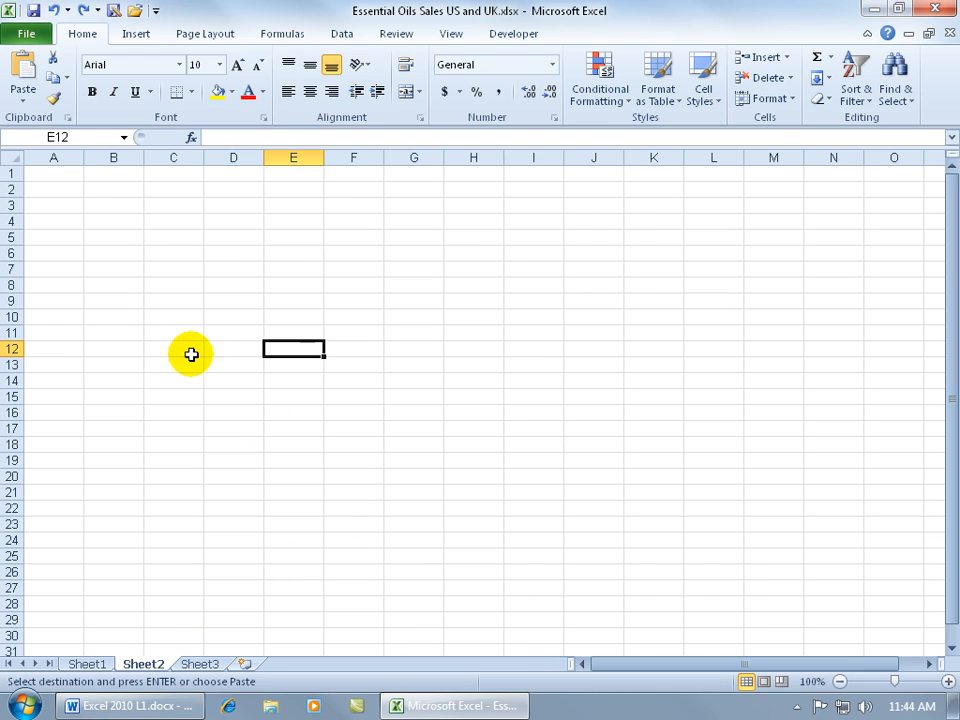
pyautogui.click(80, 301)
pyautogui.hotkey('ctrl', 'v')
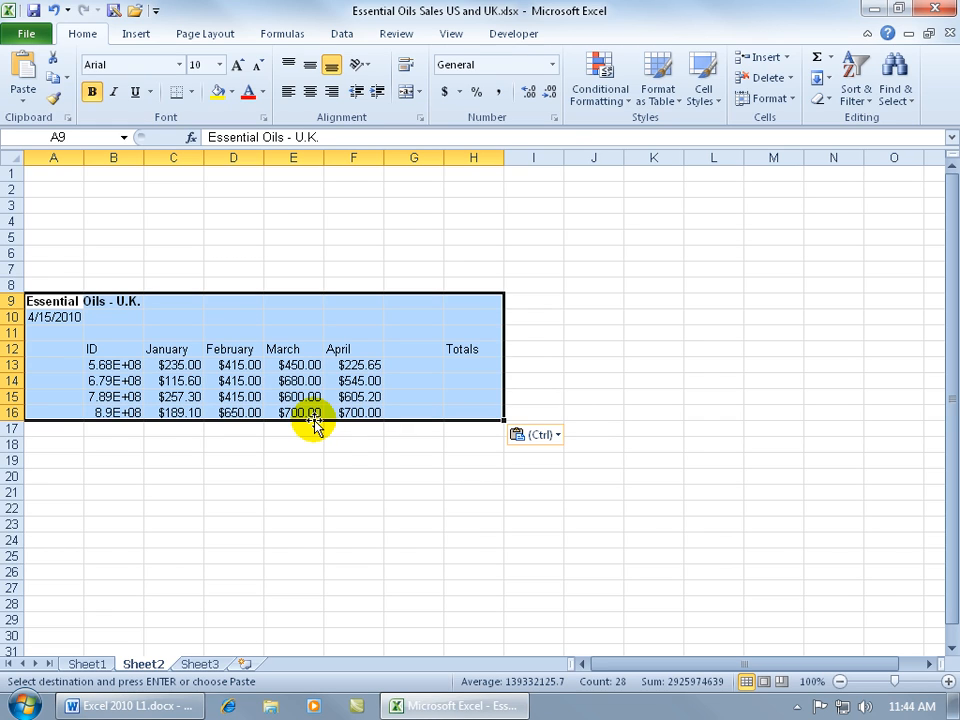
# Paste the copied U.K. table at cell A1 of a new blank workbook, and close that workbook without saving.
pyautogui.click(28, 32)
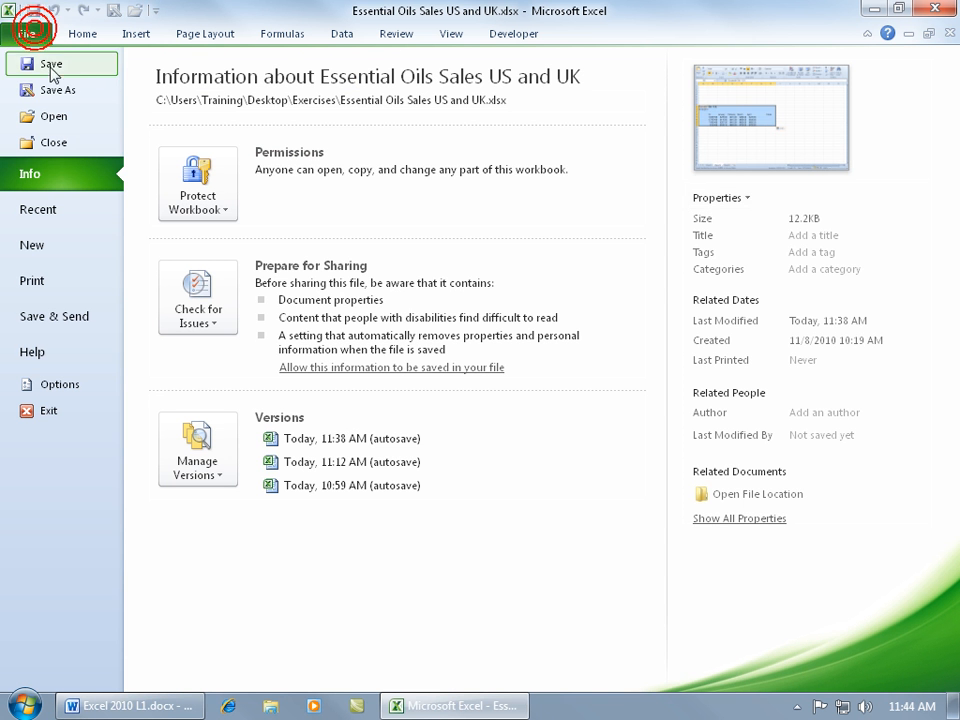
pyautogui.click(60, 244)
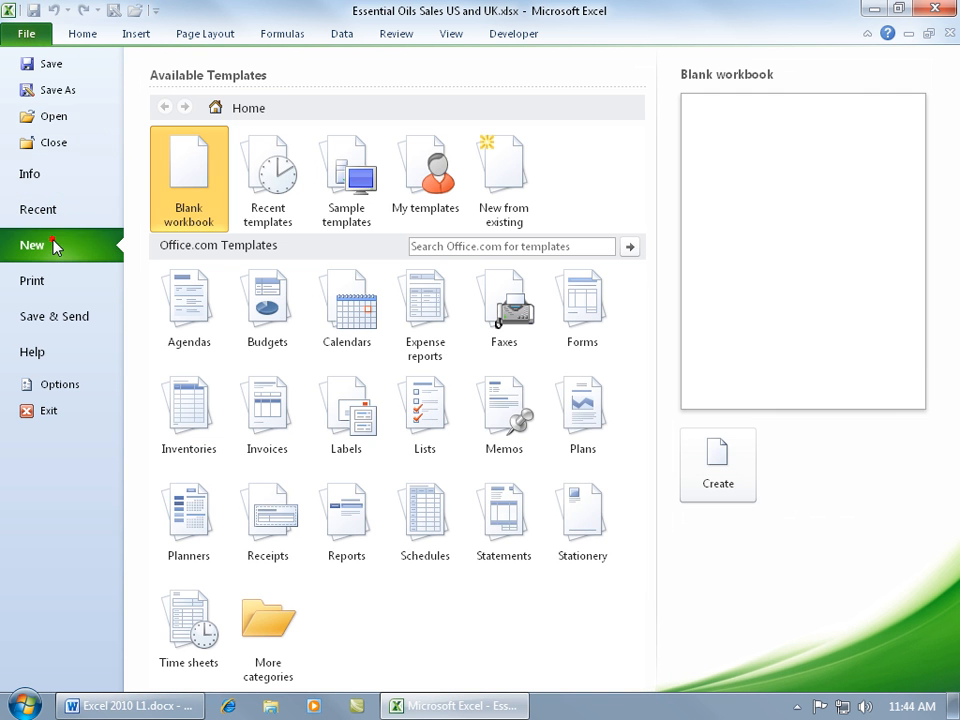
pyautogui.doubleClick(188, 178)
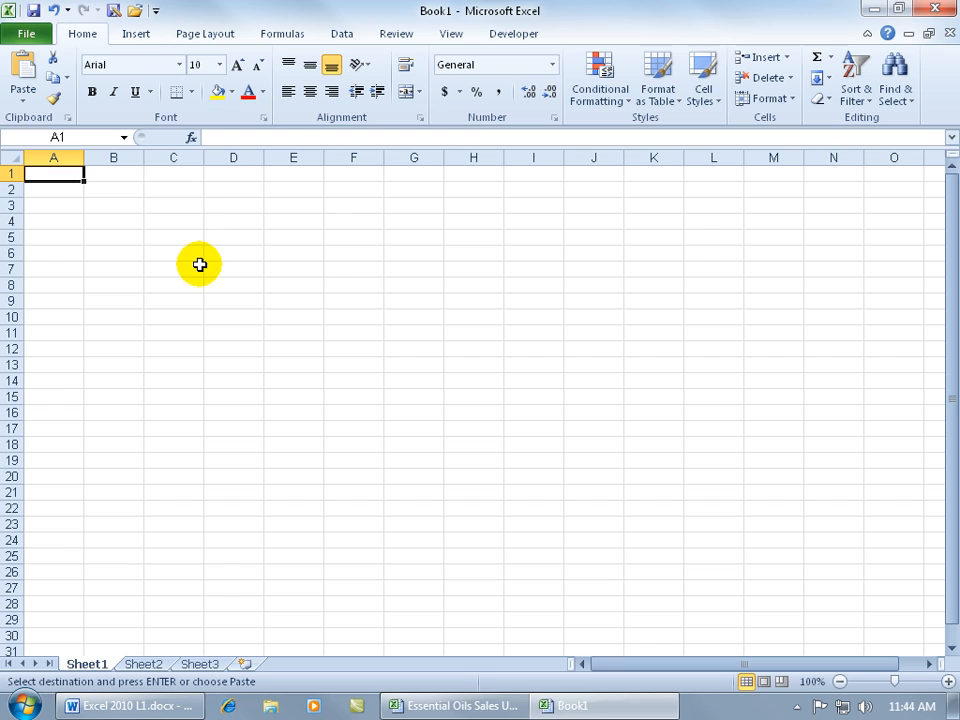
pyautogui.hotkey('ctrl', 'v')
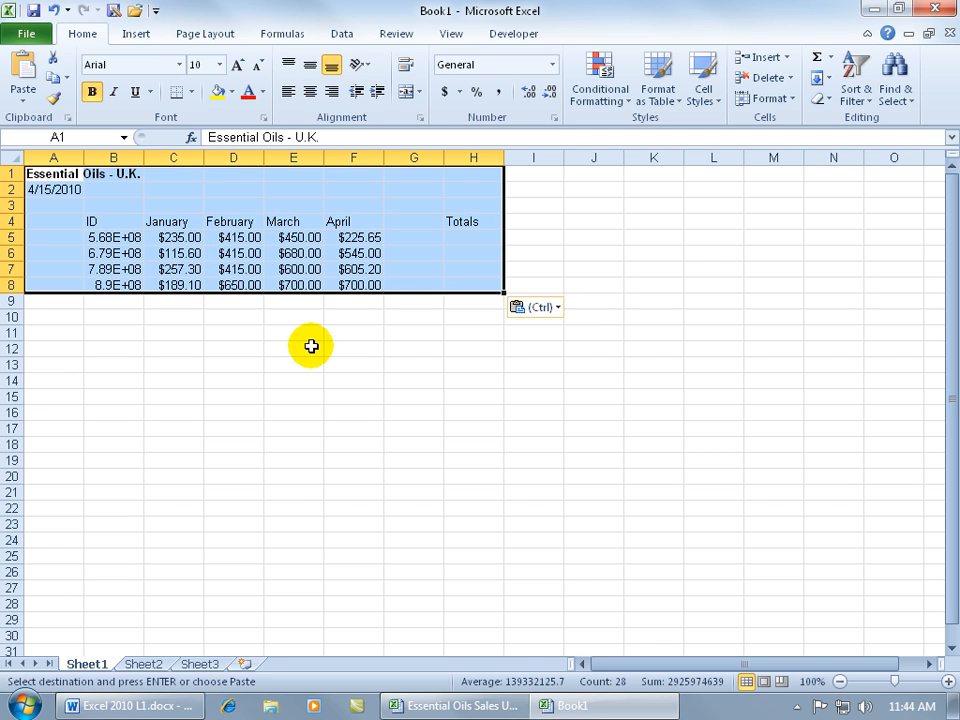
pyautogui.click(950, 34)
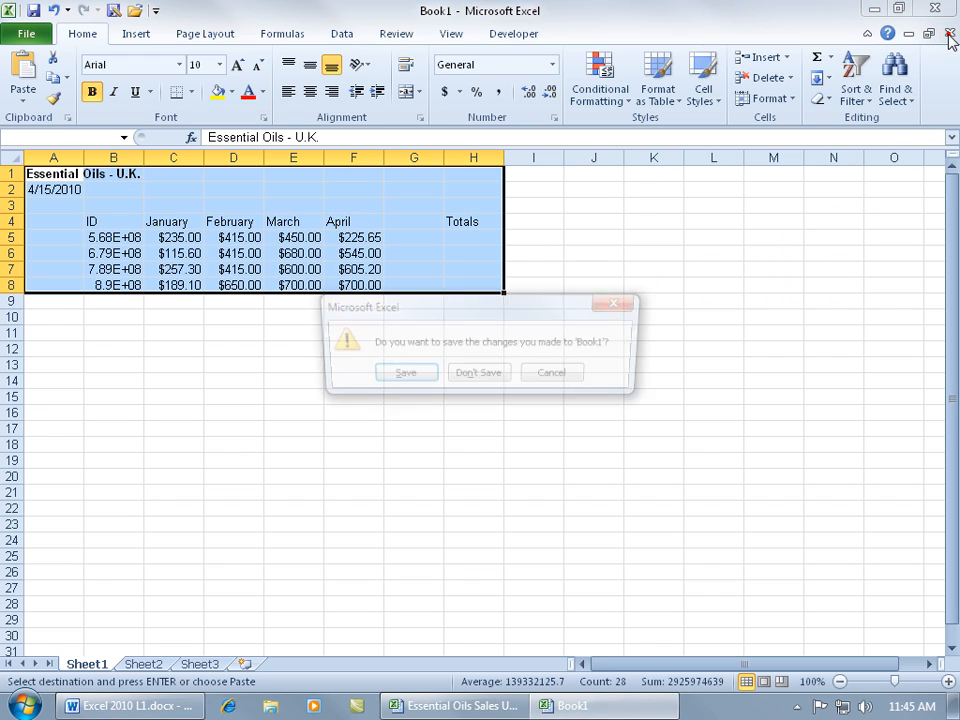
pyautogui.click(480, 377)
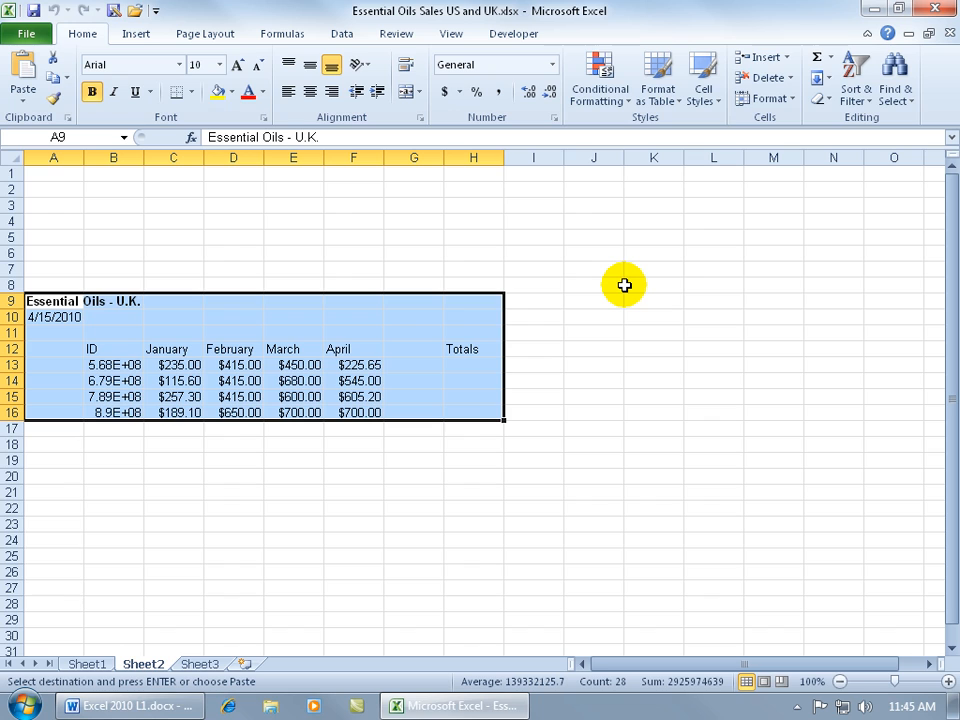
# Clear the pasted U.K. table from Sheet2 and return to Sheet1 with cell H21 selected.
pyautogui.press('Delete')
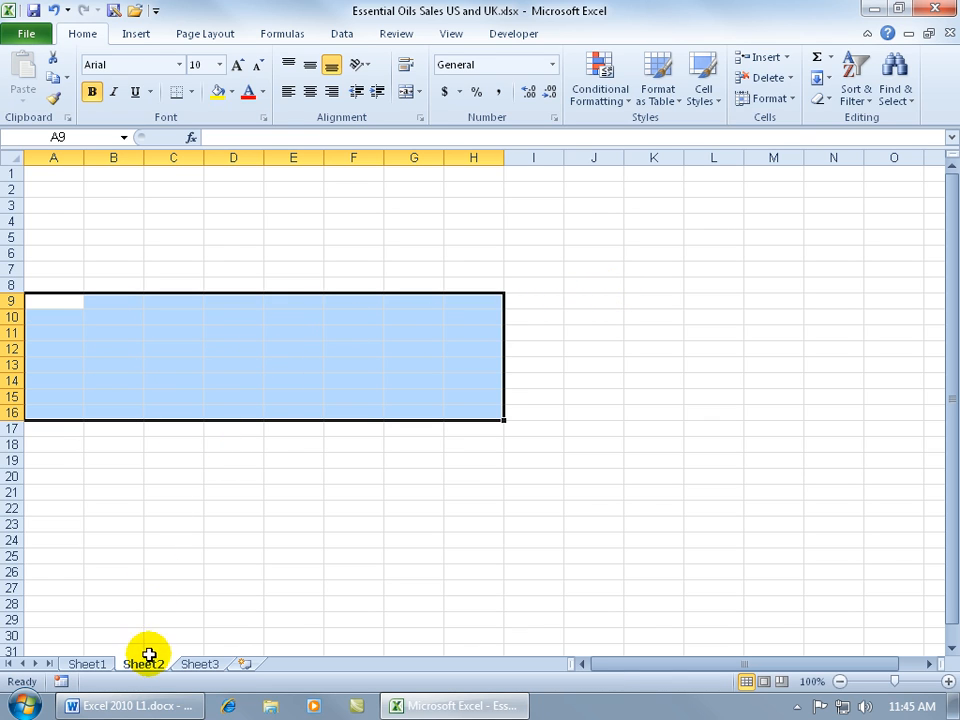
pyautogui.click(90, 664)
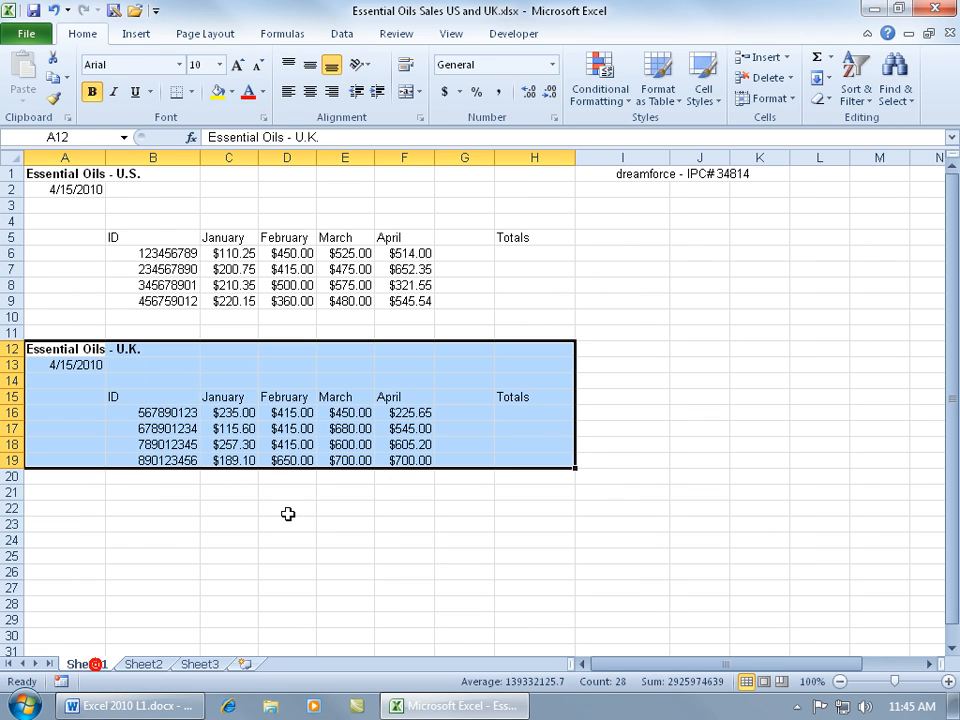
pyautogui.click(550, 492)
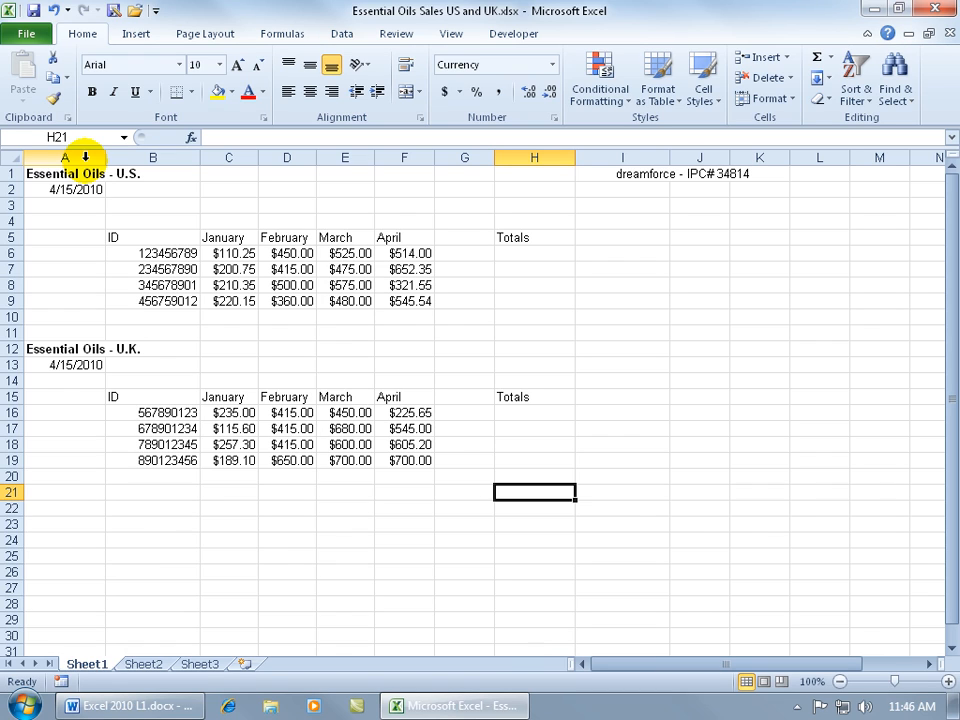
# Copy the whole of column A and paste it into column L starting at cell L1.
pyautogui.click(85, 157)
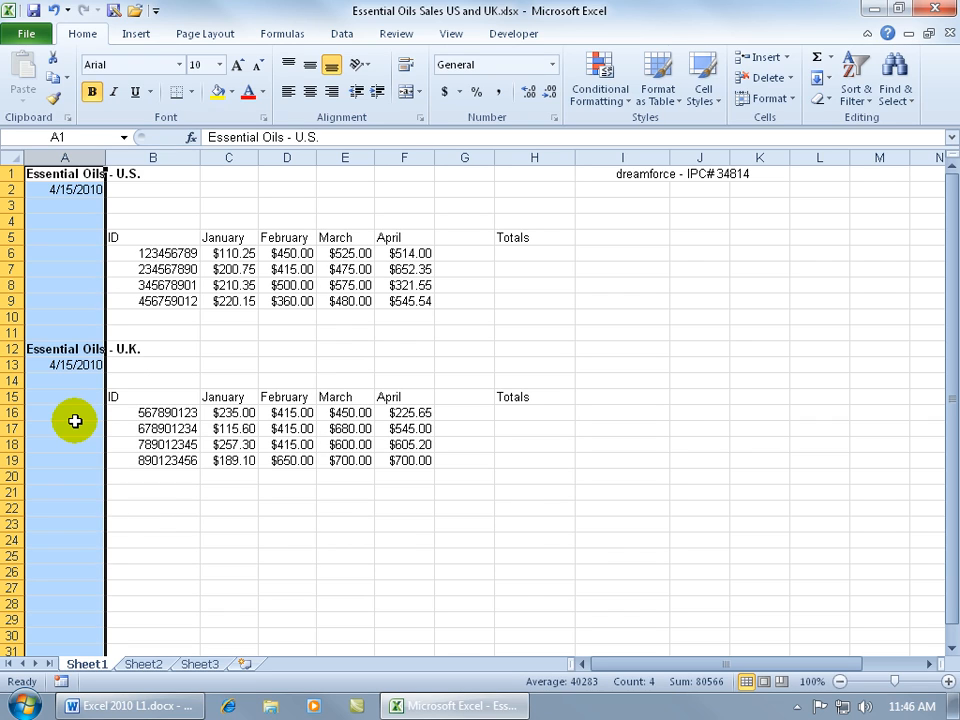
pyautogui.rightClick(65, 207)
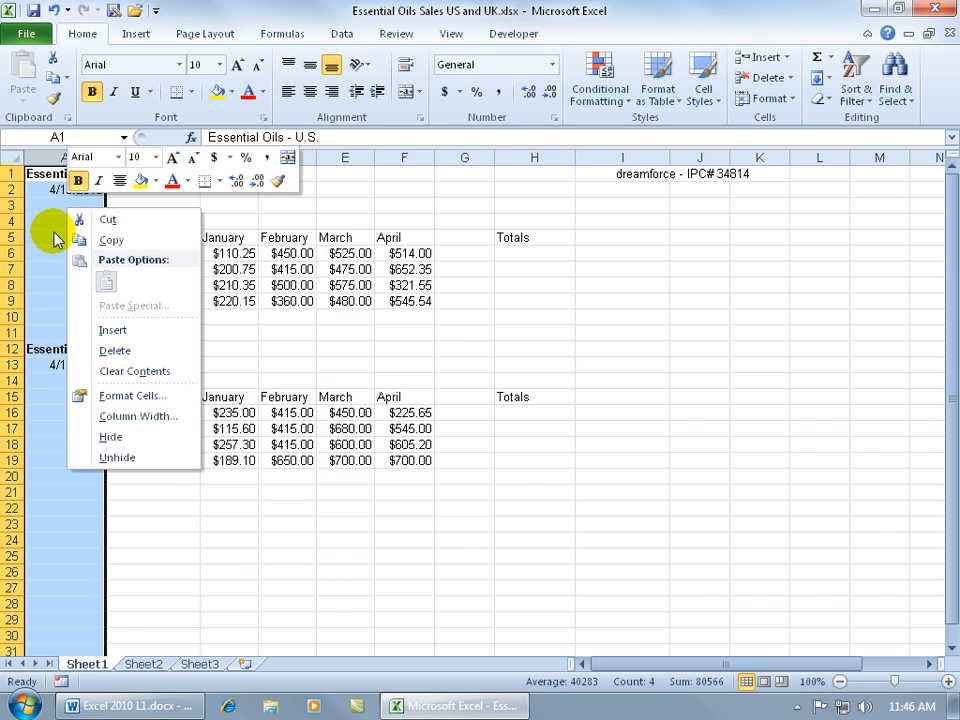
pyautogui.click(106, 242)
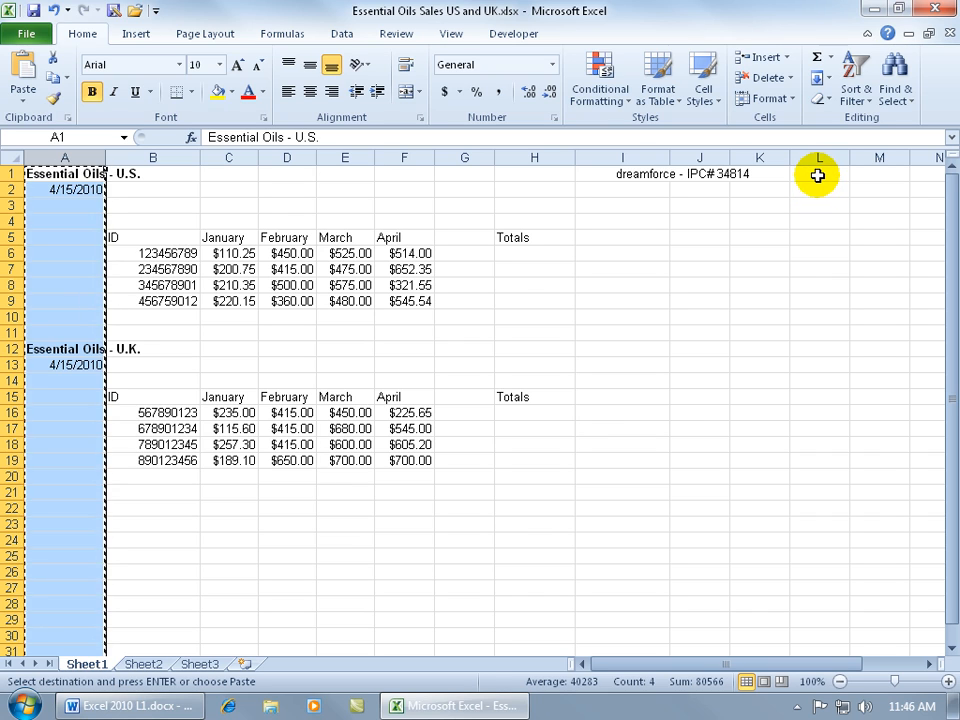
pyautogui.rightClick(817, 175)
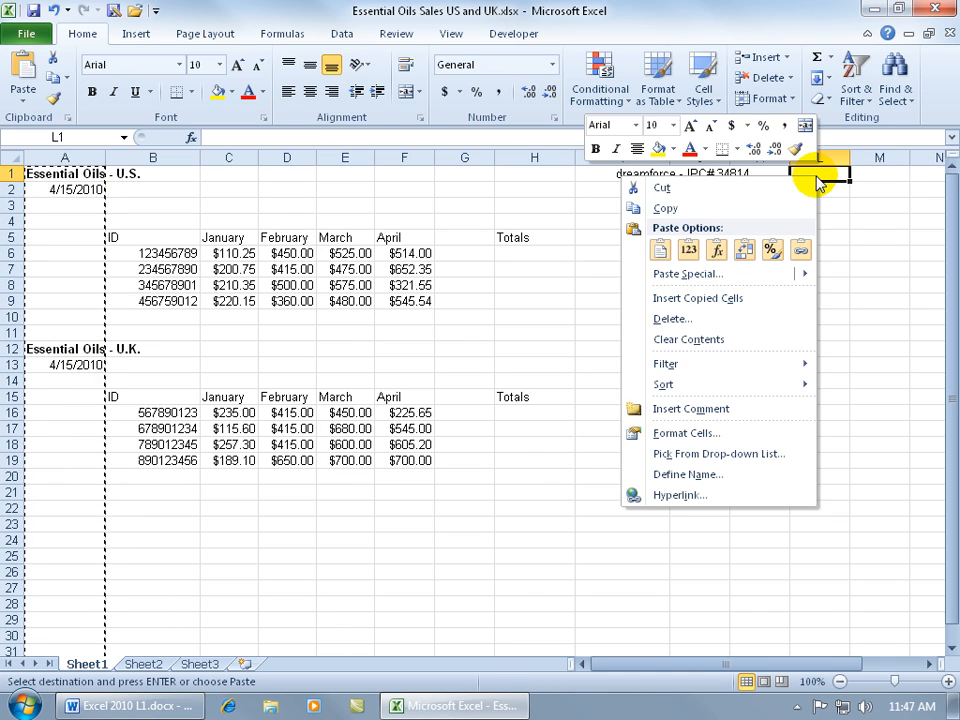
pyautogui.click(660, 252)
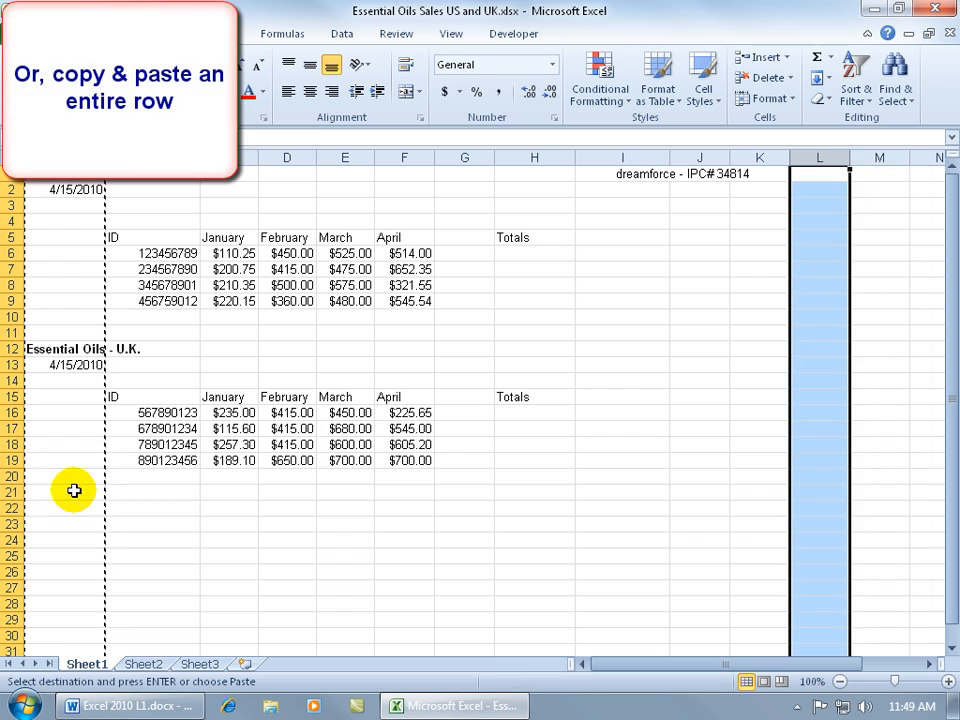
# Copy the entire U.K. heading row 15 and paste it into row 24.
pyautogui.rightClick(12, 396)
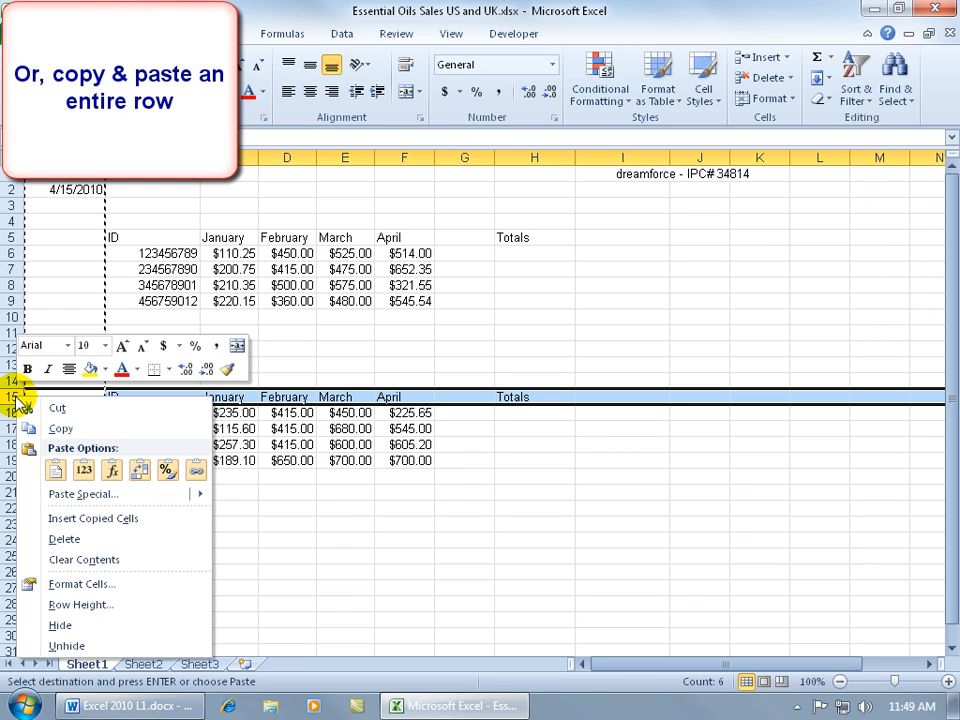
pyautogui.click(58, 428)
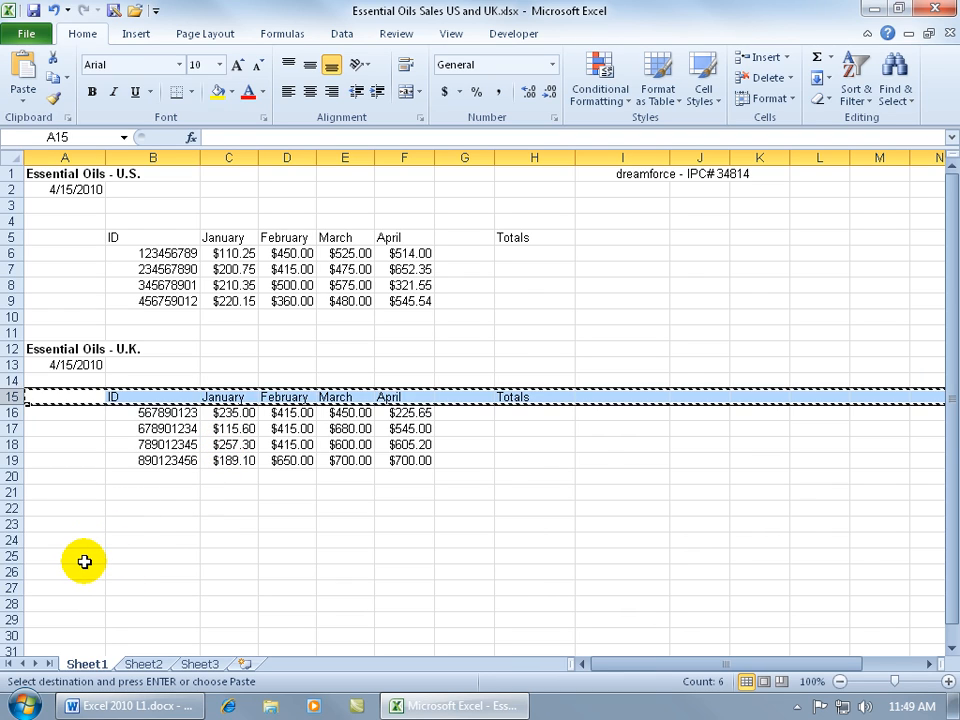
pyautogui.rightClick(14, 541)
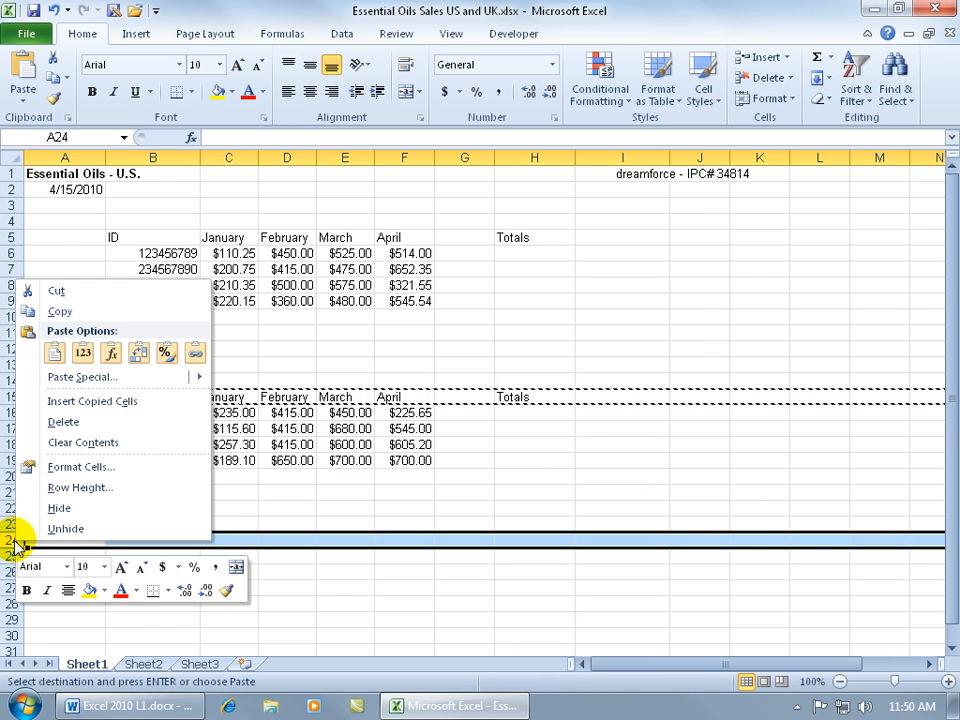
pyautogui.click(55, 353)
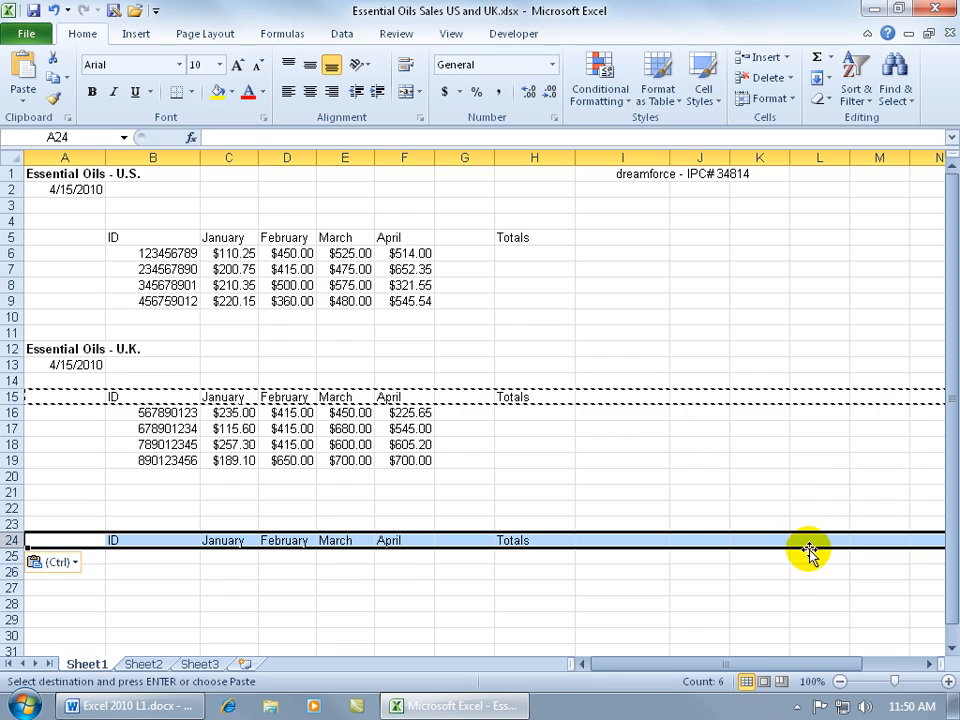
# Cancel the copy selection, clear the contents of row 24, and select cell I17.
pyautogui.press('Escape')
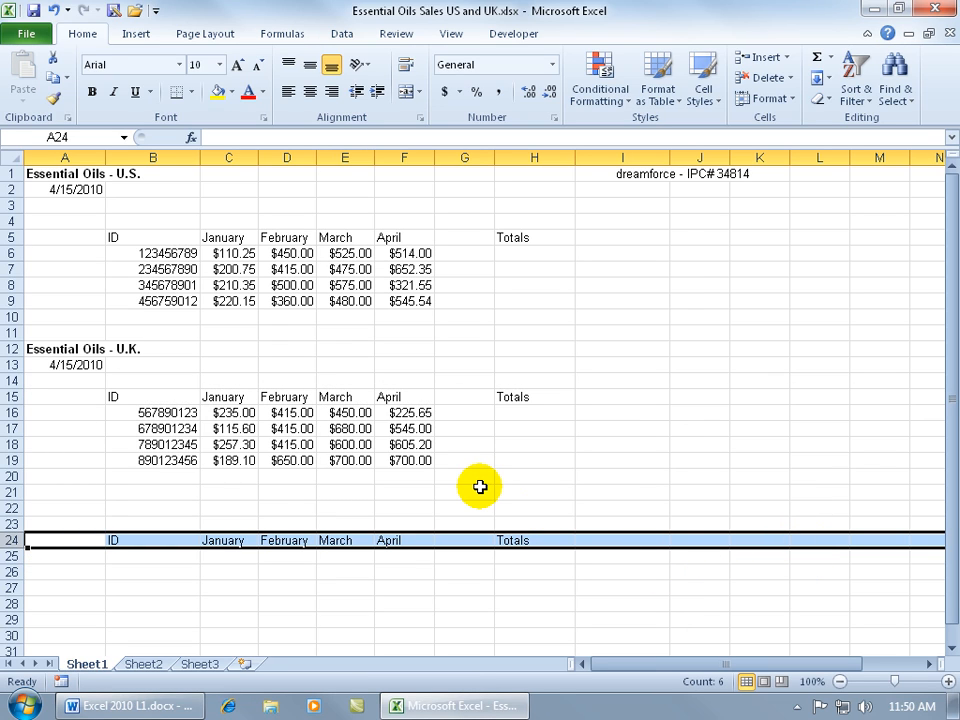
pyautogui.press('Delete')
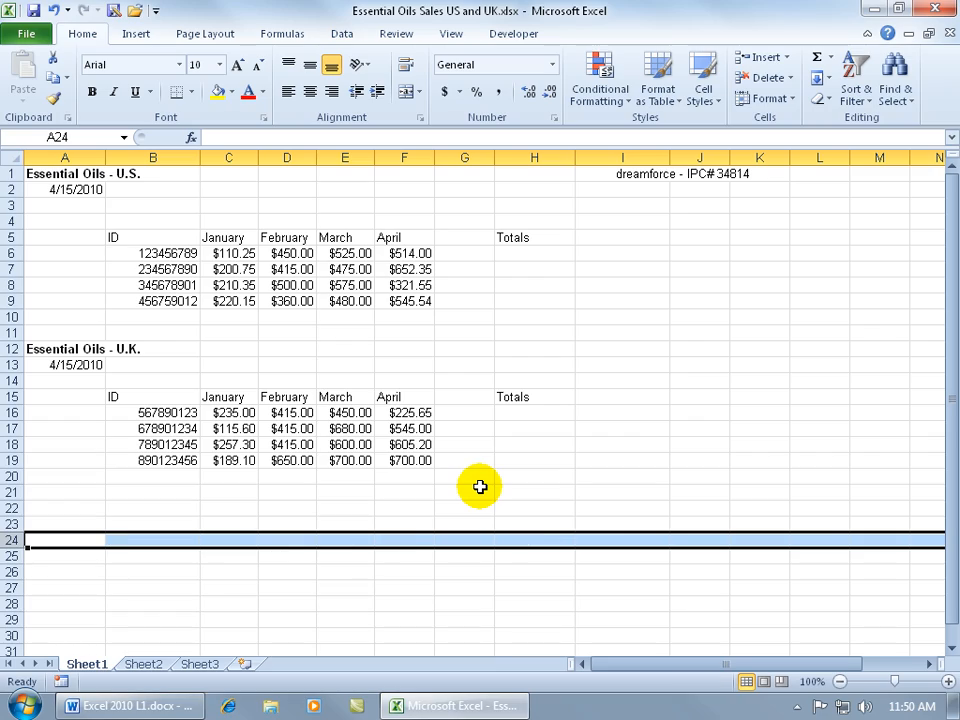
pyautogui.click(620, 428)
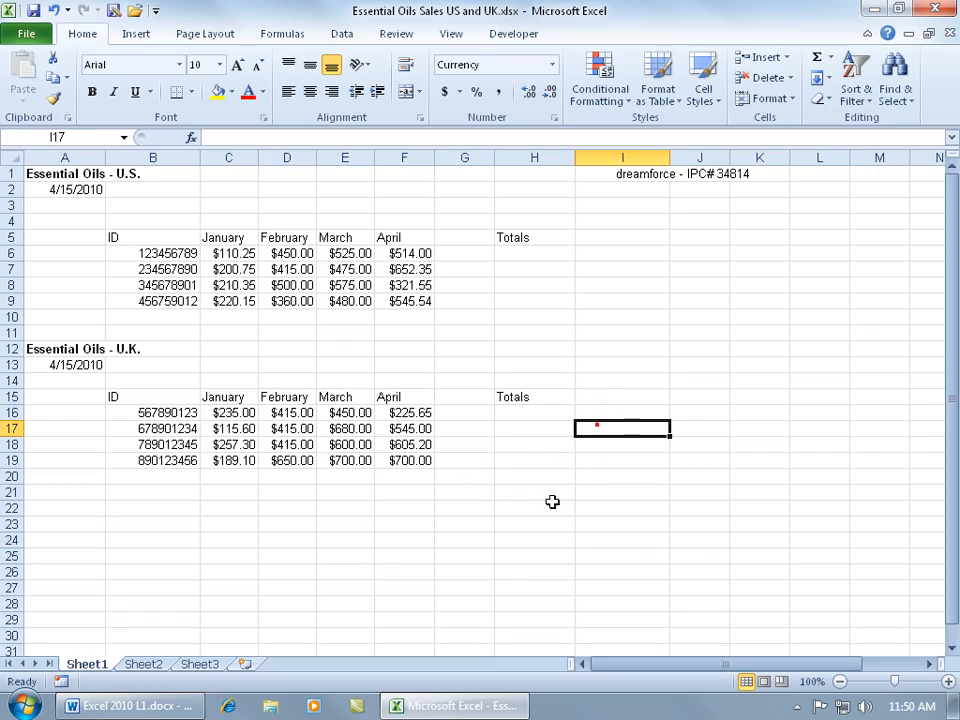